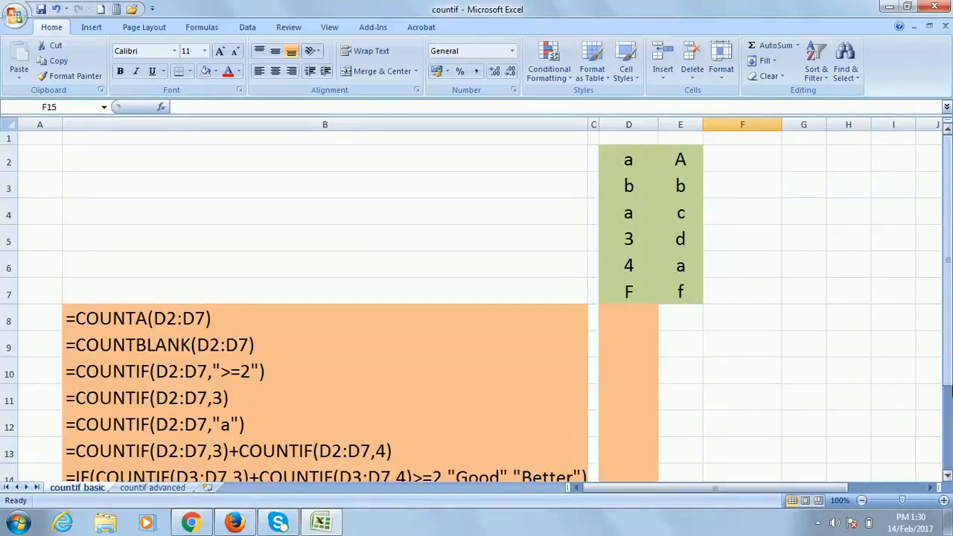
# Dismiss the Windows color scheme prompt and enter the formula =COUNTA(D2:D7) in cell D8.
pyautogui.click(106, 317)
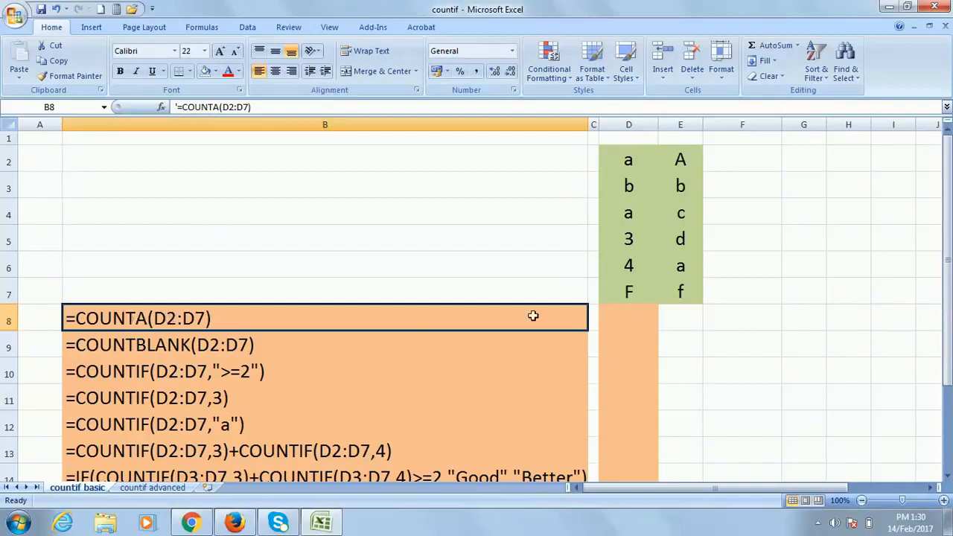
pyautogui.click(643, 320)
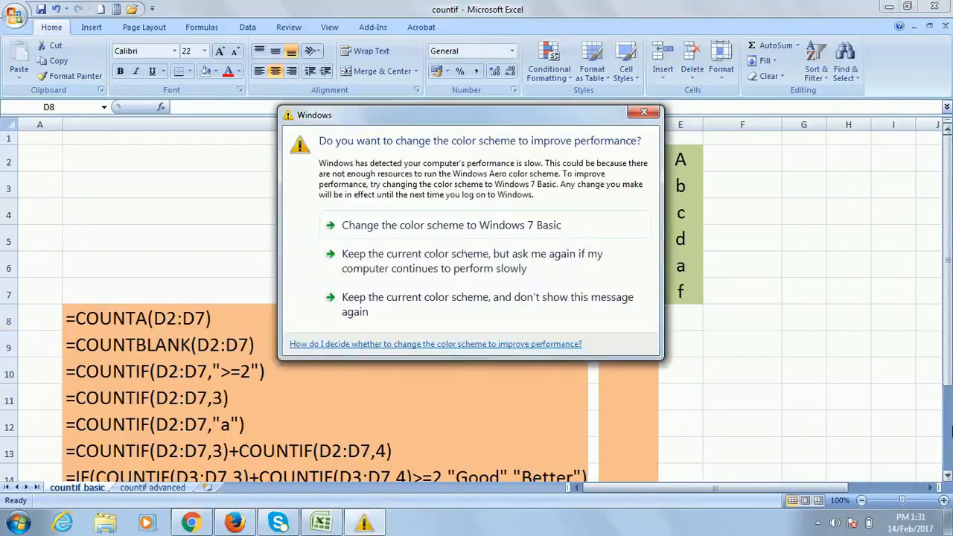
pyautogui.click(618, 6)
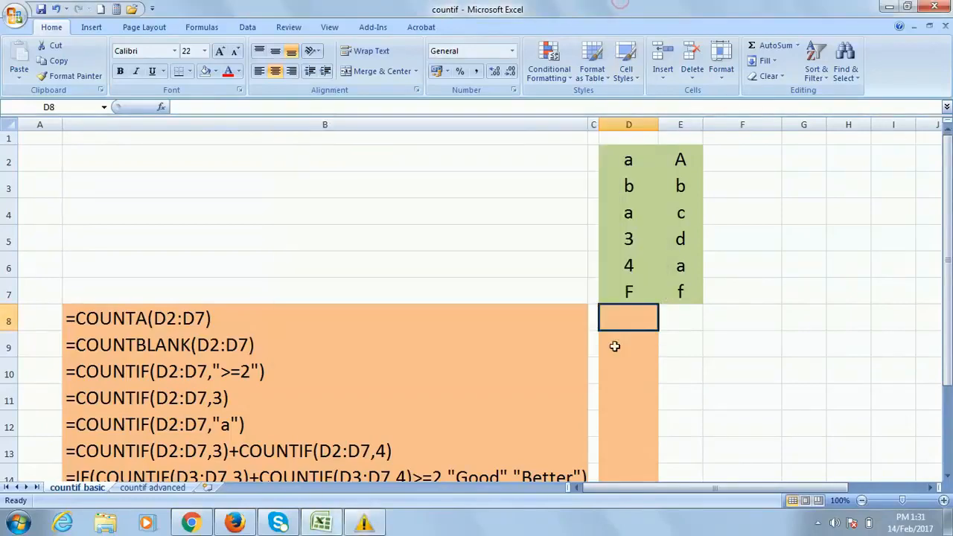
pyautogui.write('cou')
pyautogui.press('BackSpace')
pyautogui.press('BackSpace')
pyautogui.press('BackSpace')
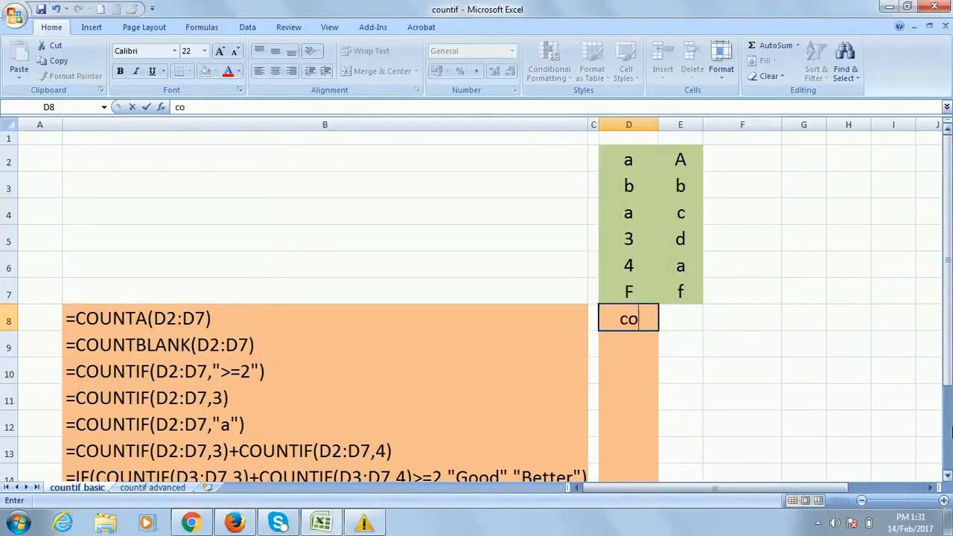
pyautogui.write('=c')
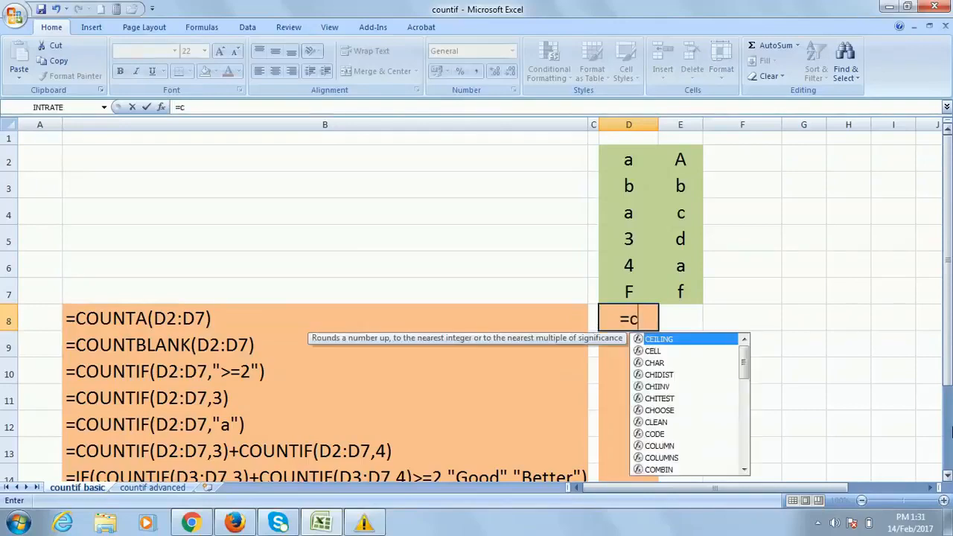
pyautogui.write('ounta(')
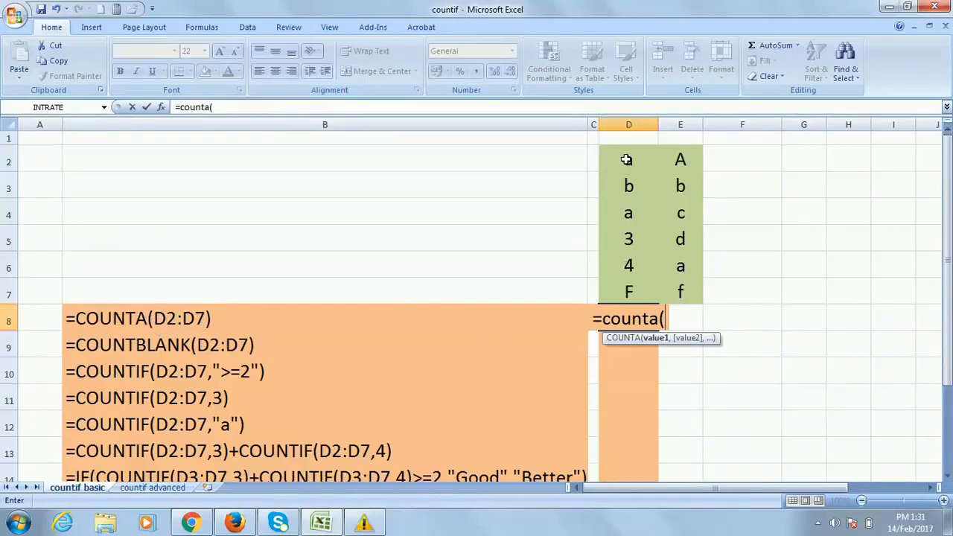
pyautogui.moveTo(626, 159); pyautogui.dragTo(621, 291)
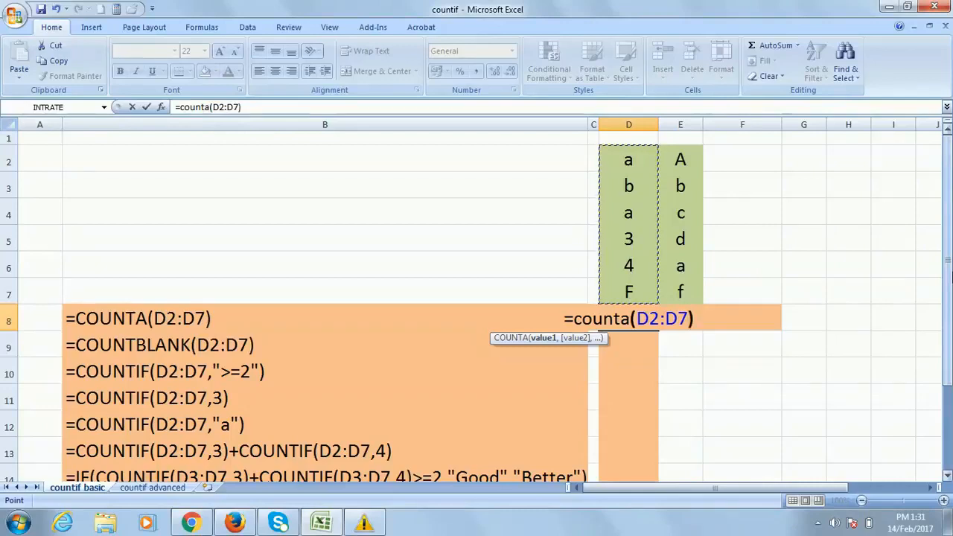
pyautogui.press('Return')
pyautogui.click(630, 318)
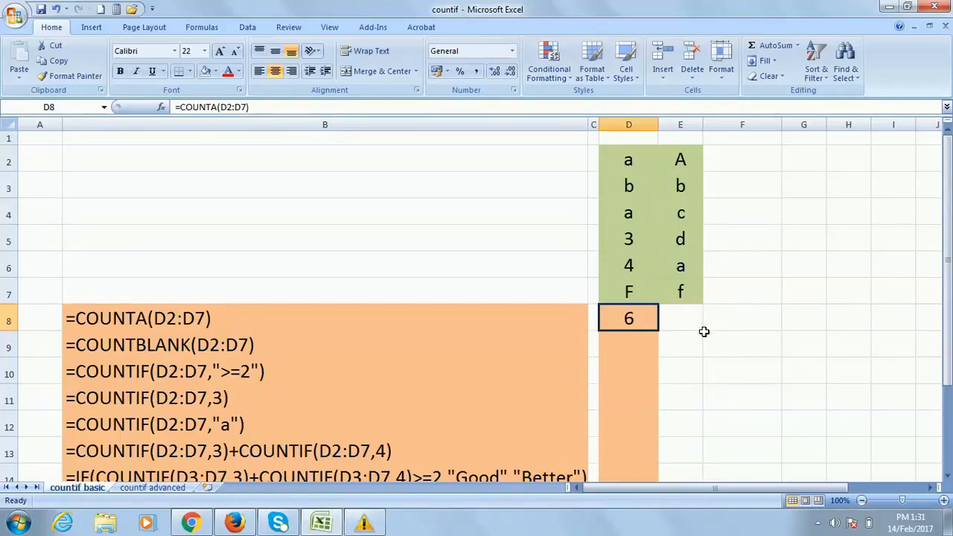
pyautogui.moveTo(629, 159); pyautogui.dragTo(619, 289)
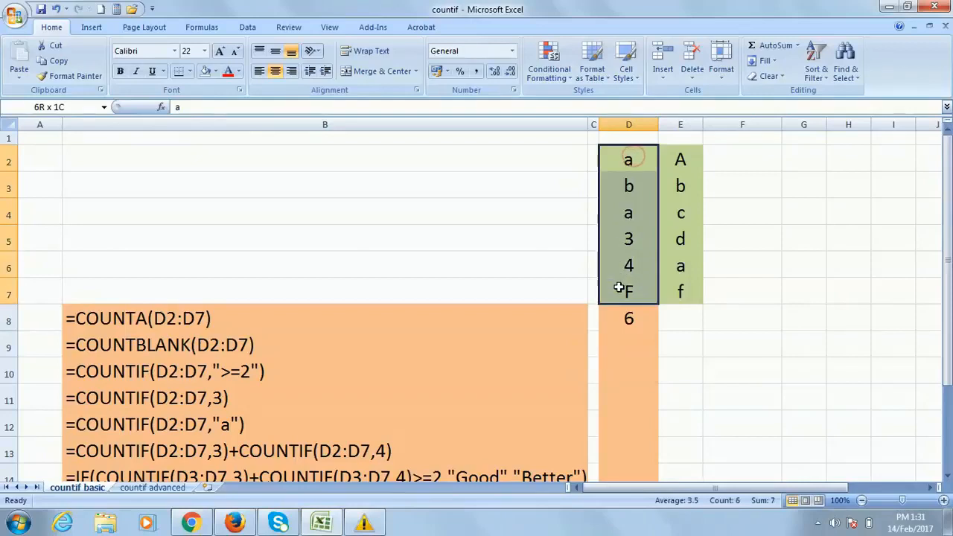
pyautogui.click(638, 319)
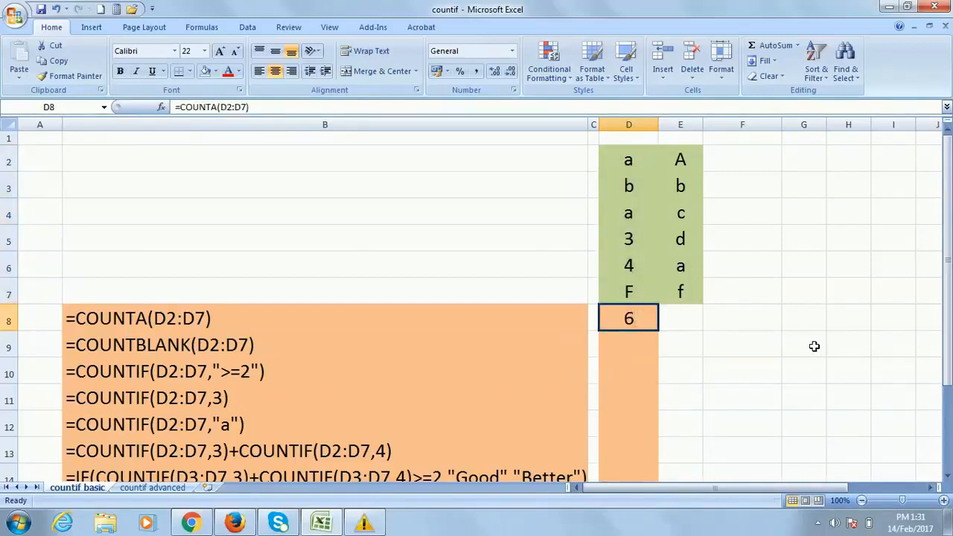
# Enter the formula =COUNTBLANK(D2:D7) in cell D9 to count the empty cells of the range.
pyautogui.click(89, 344)
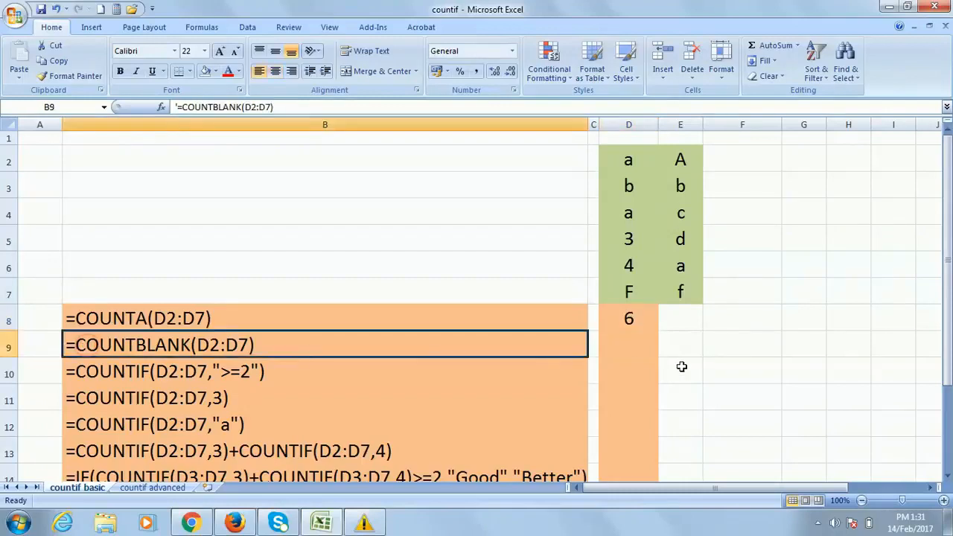
pyautogui.click(631, 344)
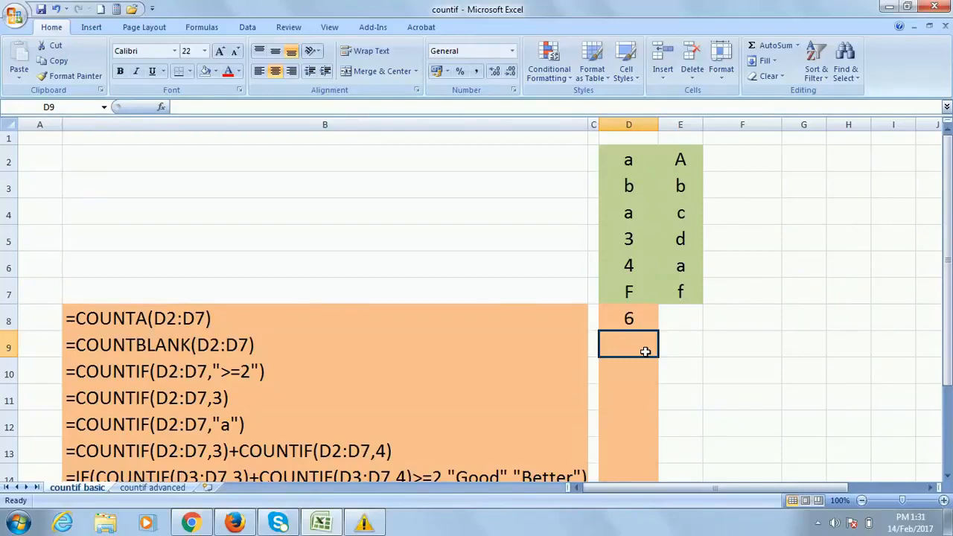
pyautogui.write('=co')
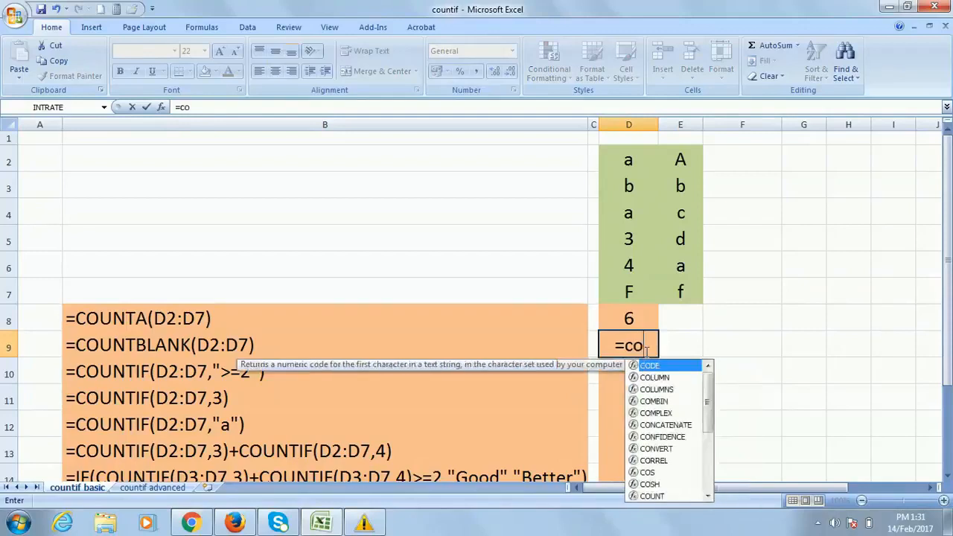
pyautogui.write('unti')
pyautogui.press('BackSpace')
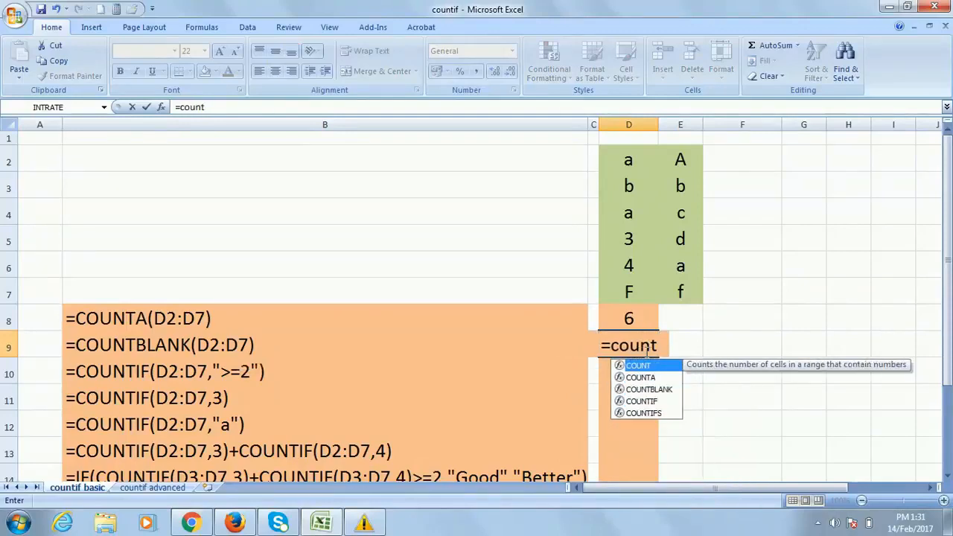
pyautogui.write('blan')
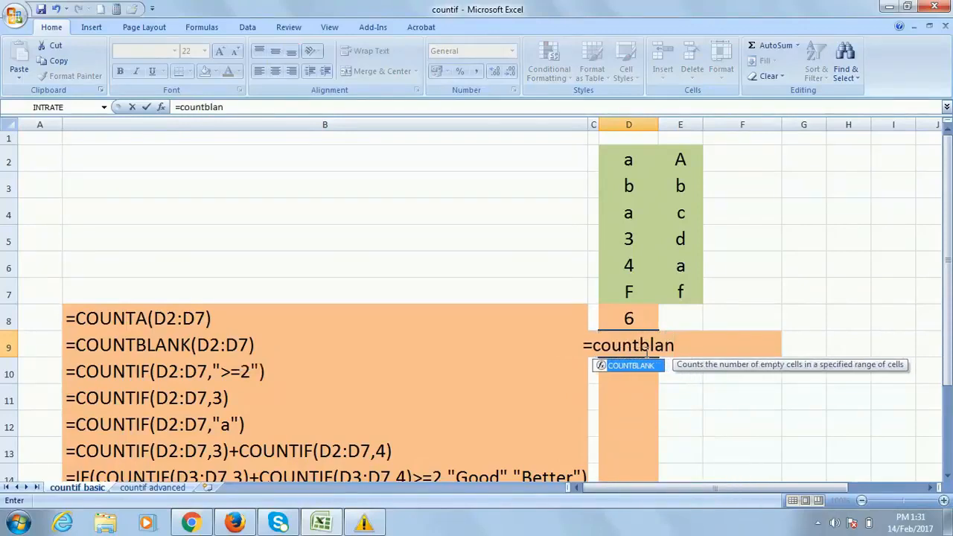
pyautogui.write('k(')
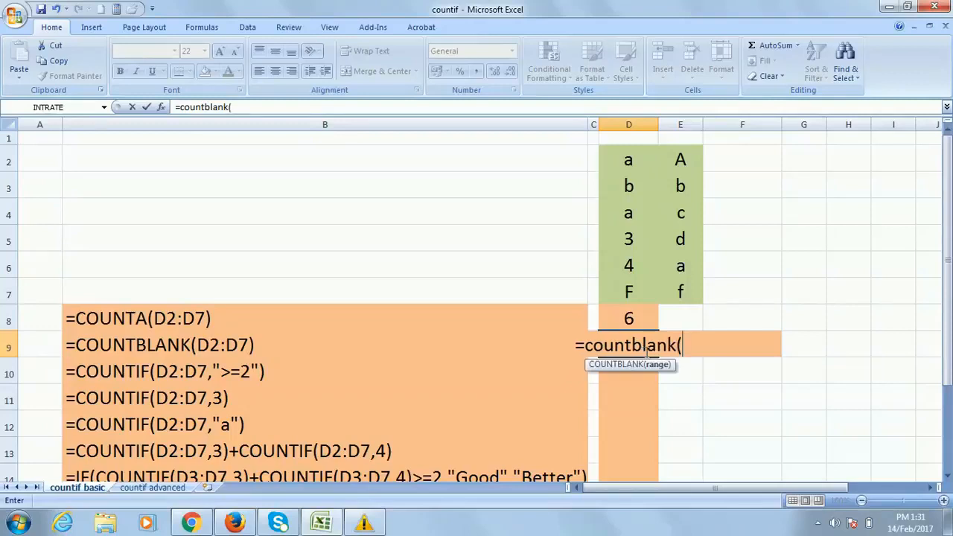
pyautogui.moveTo(631, 159); pyautogui.dragTo(632, 283)
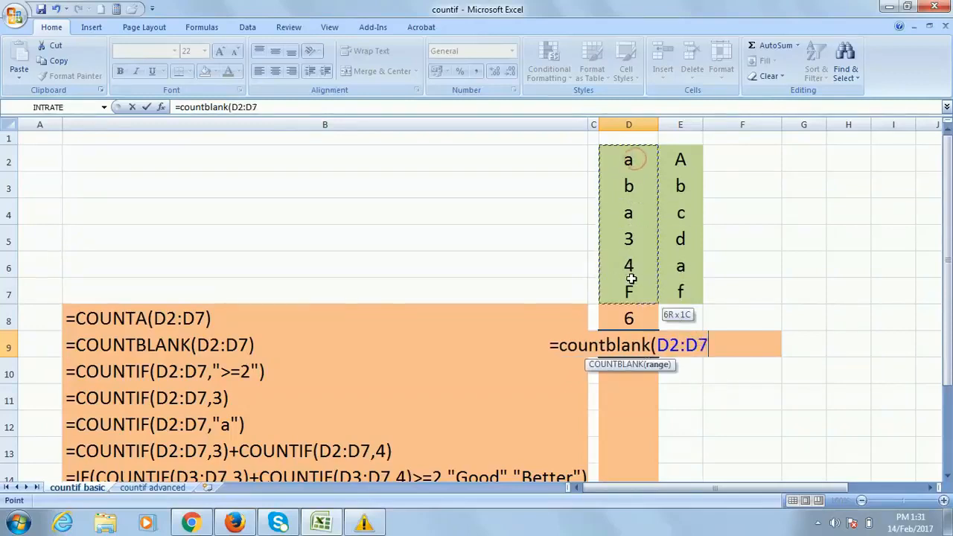
pyautogui.write(')')
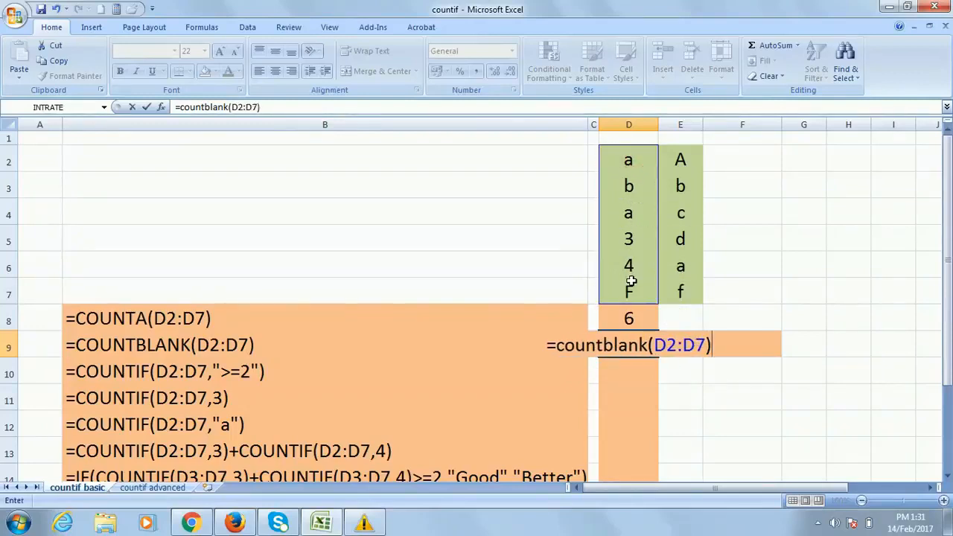
pyautogui.press('Return')
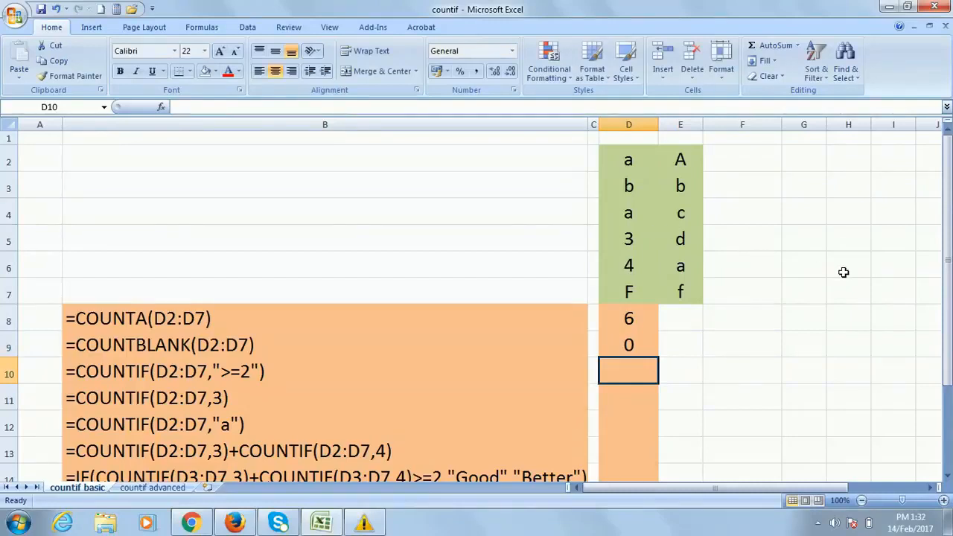
# Clear the content of cell D4 and check the COUNTBLANK formula's result in D9.
pyautogui.click(631, 213)
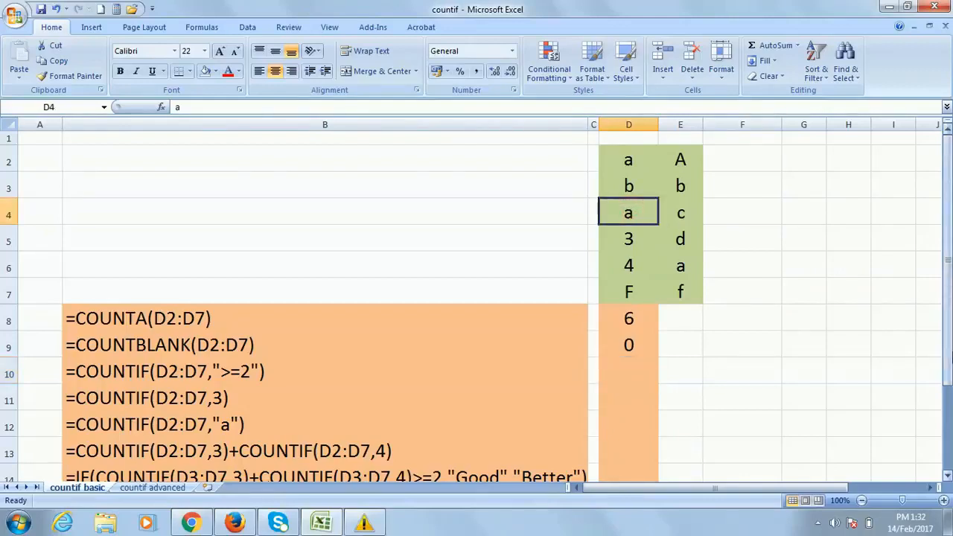
pyautogui.press('Delete')
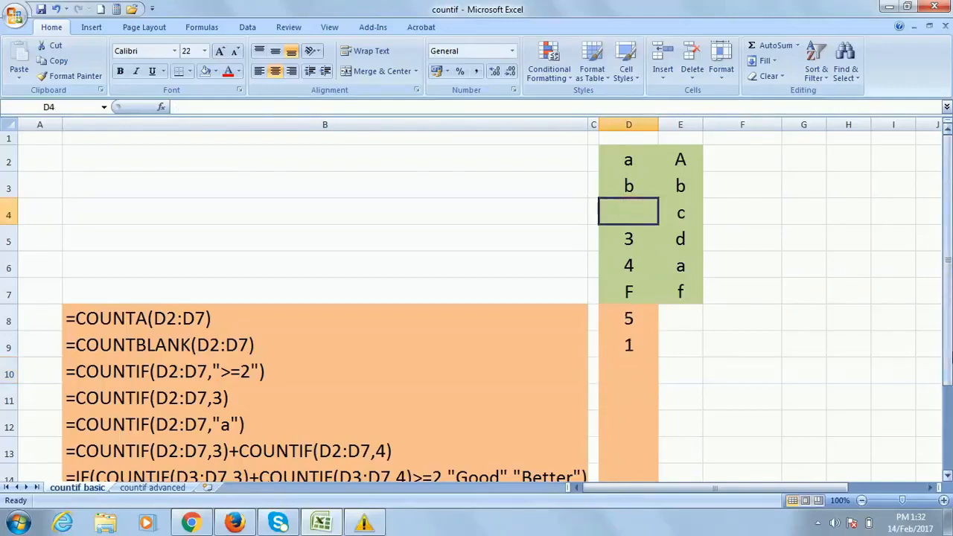
pyautogui.click(631, 347)
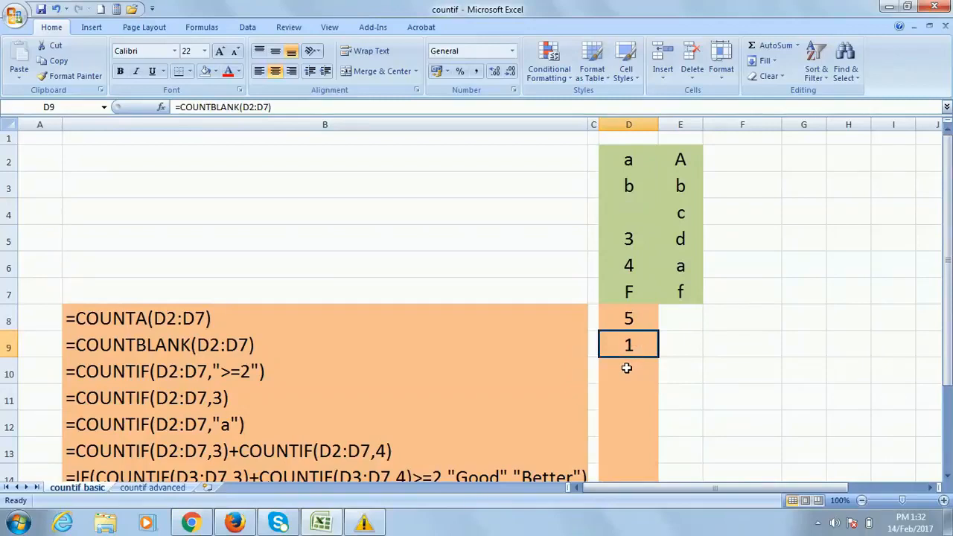
# Enter the formula =COUNTIF(D2:D7,">=2") in cell D10 to count values of at least 2.
pyautogui.click(626, 368)
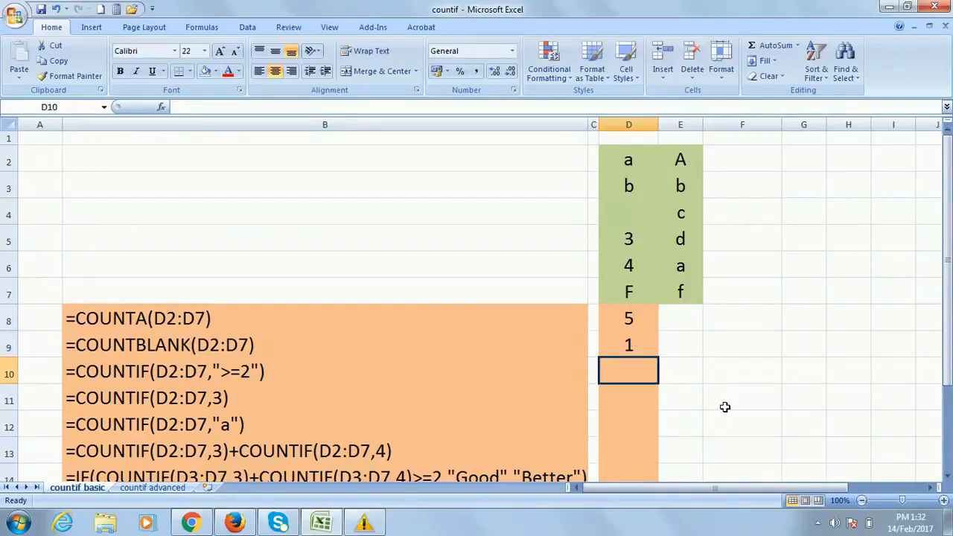
pyautogui.press('Home')
pyautogui.press('Right')
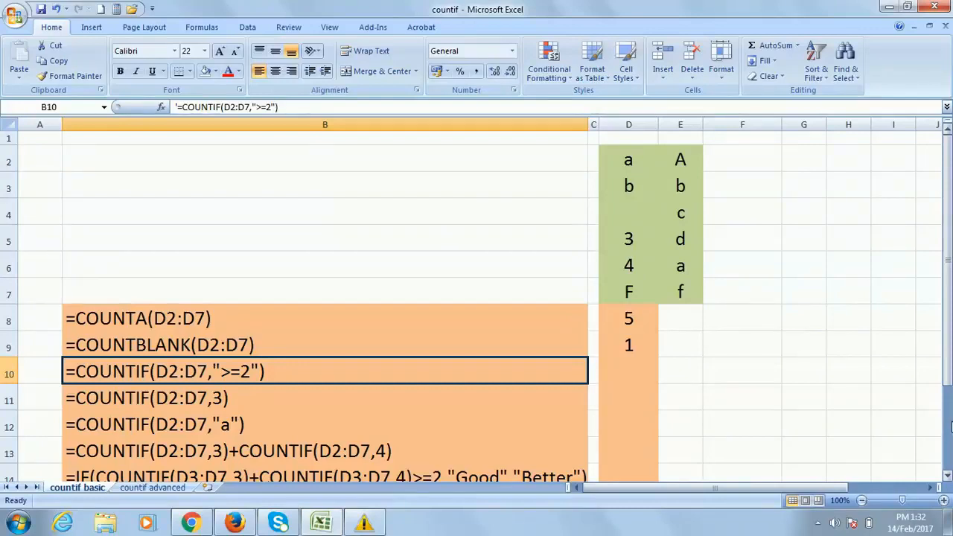
pyautogui.press('Right')
pyautogui.press('Right')
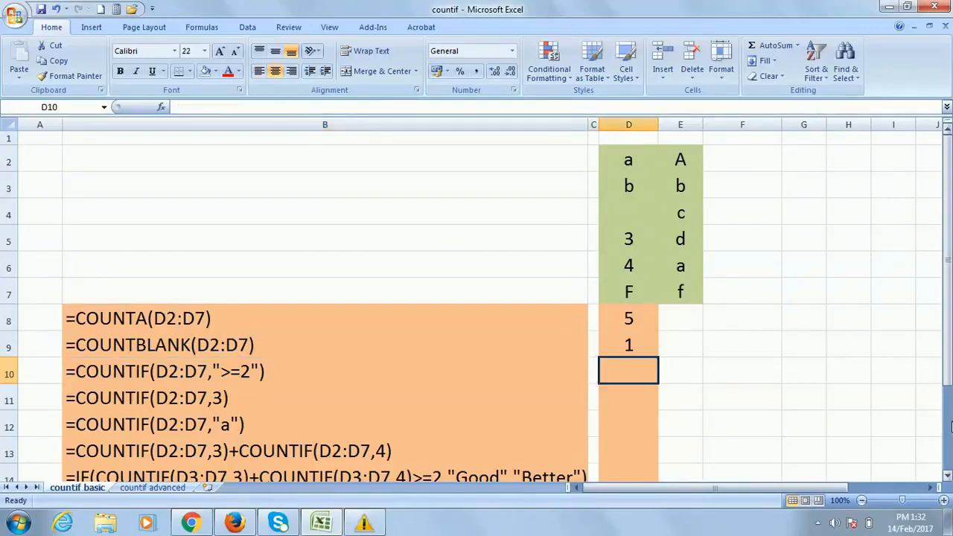
pyautogui.write('=c')
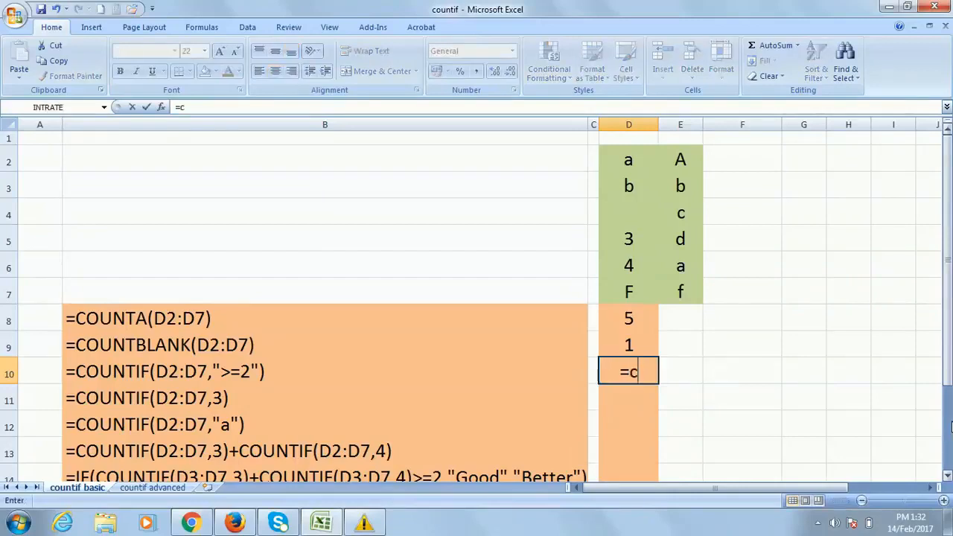
pyautogui.write('ount')
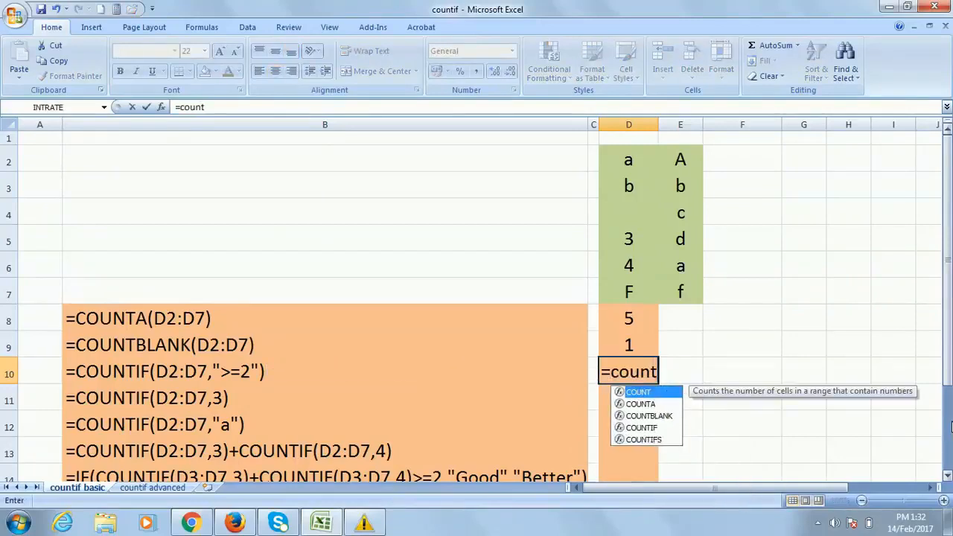
pyautogui.write('if(')
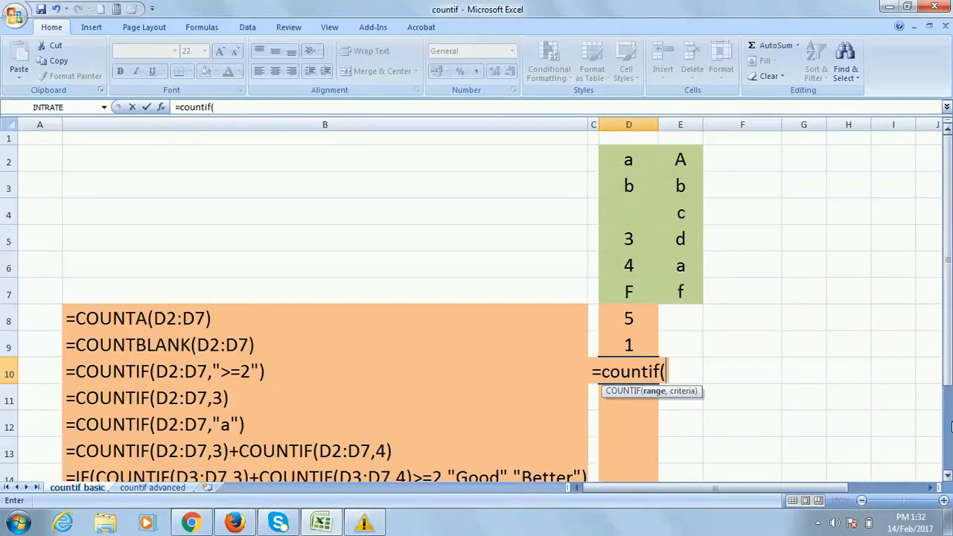
pyautogui.moveTo(628, 158); pyautogui.dragTo(618, 280)
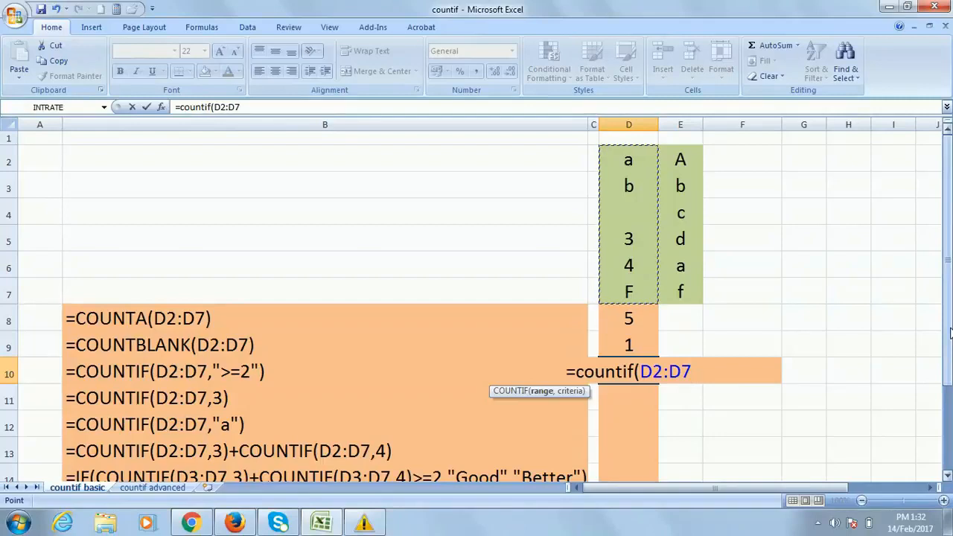
pyautogui.write(',')
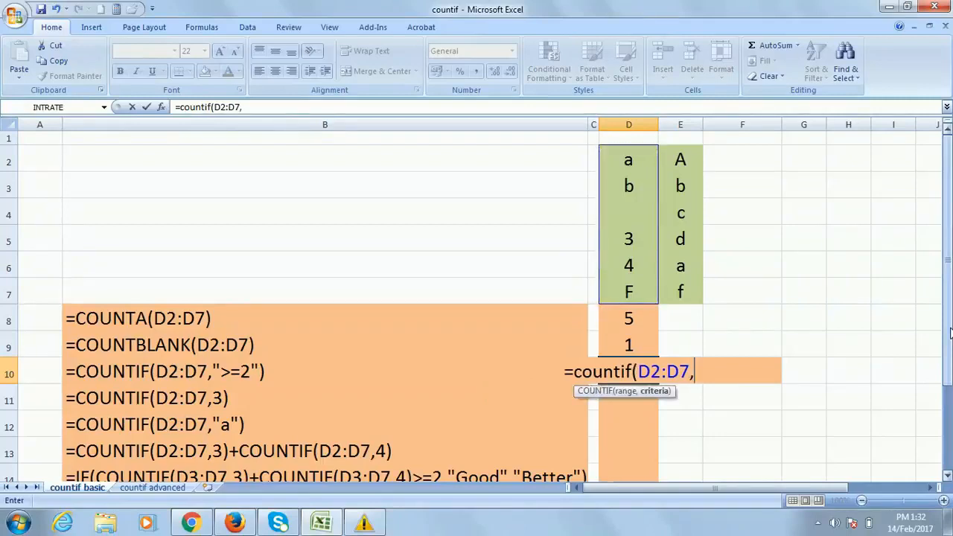
pyautogui.write('">')
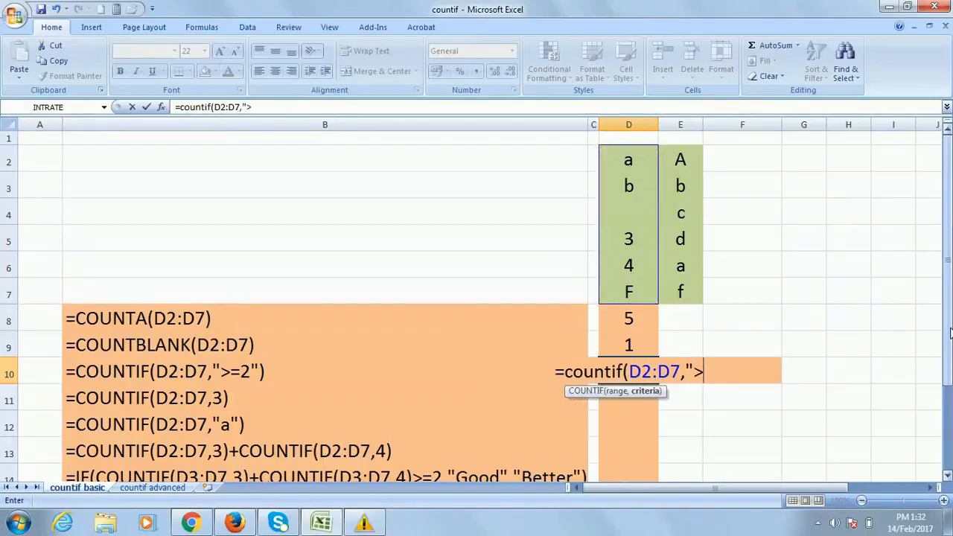
pyautogui.write('=')
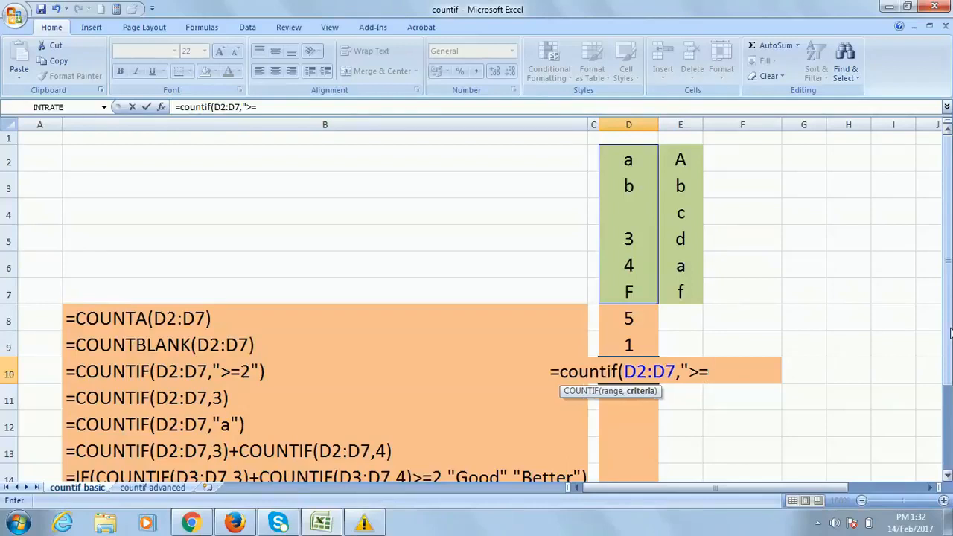
pyautogui.write('2"')
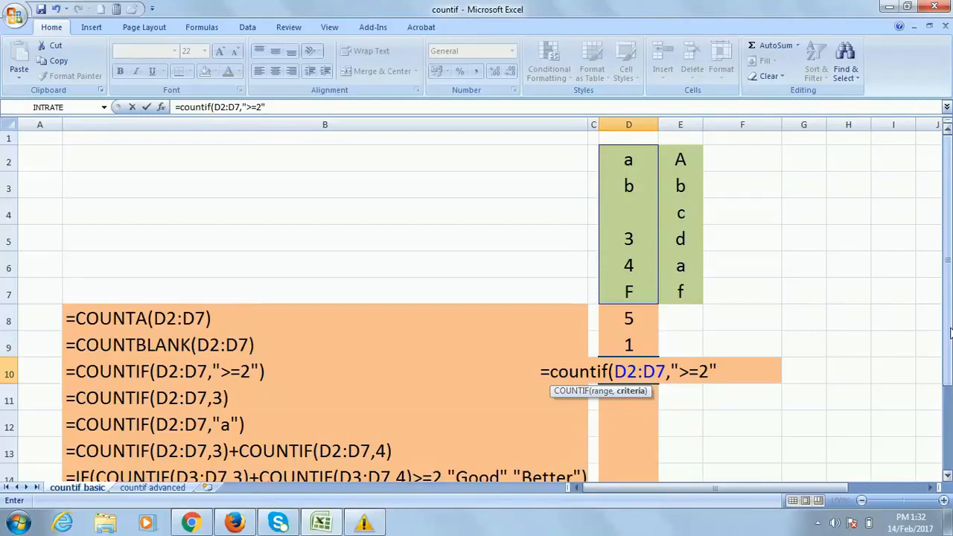
pyautogui.write(')')
pyautogui.press('Return')
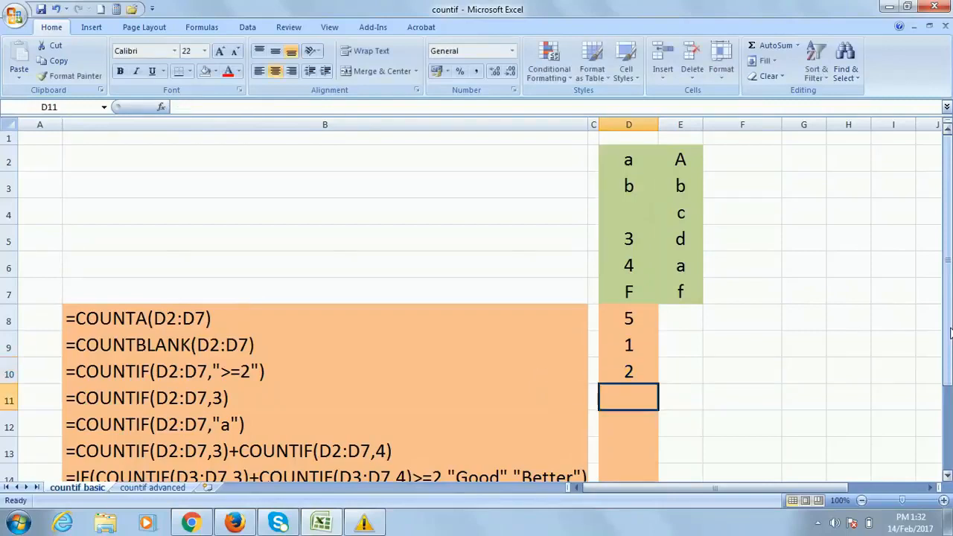
pyautogui.click(648, 372)
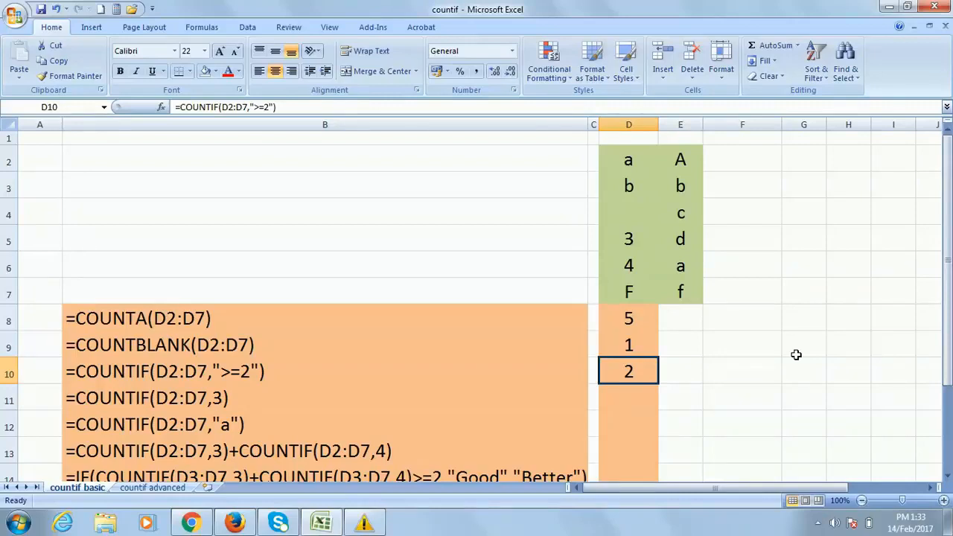
# Enter 2 in the empty cell D4 and check the COUNTIF formula's result in D10.
pyautogui.click(629, 216)
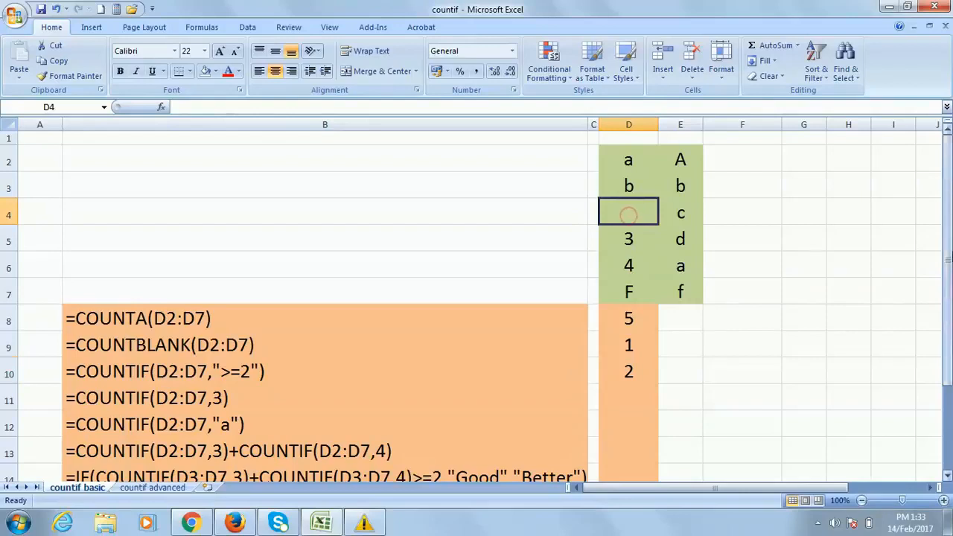
pyautogui.write('2')
pyautogui.press('Return')
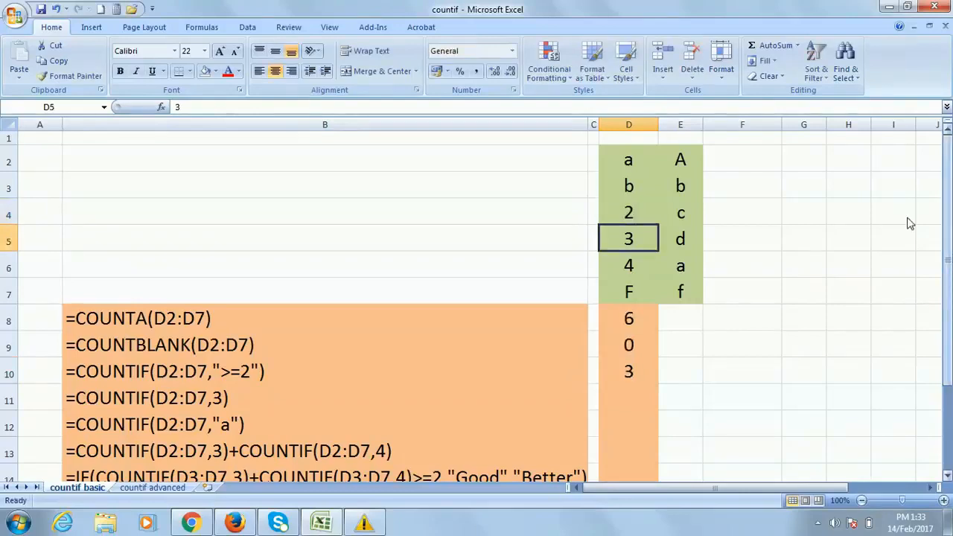
pyautogui.click(637, 361)
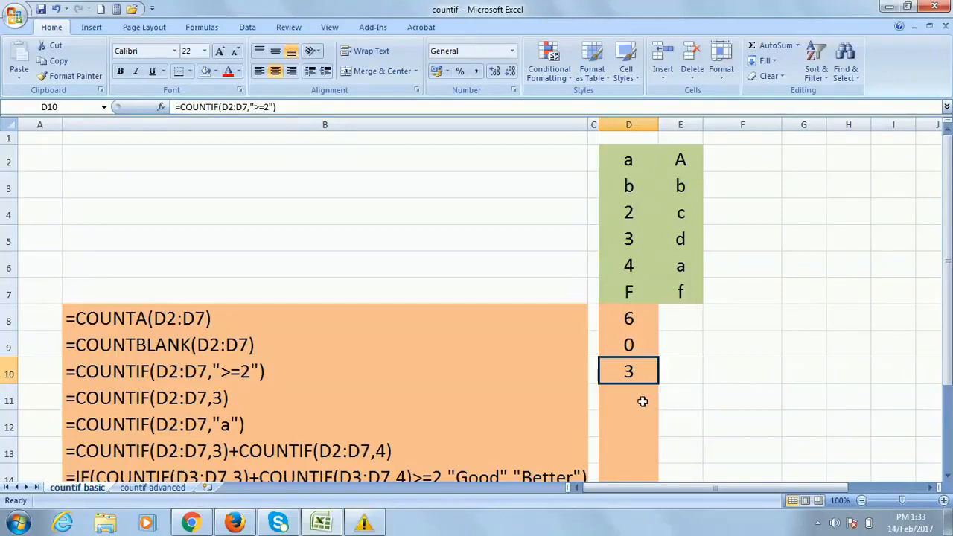
# Enter the formula =COUNTIF(D2:D7,3) in cell D11 to count the cells equal to 3.
pyautogui.click(638, 395)
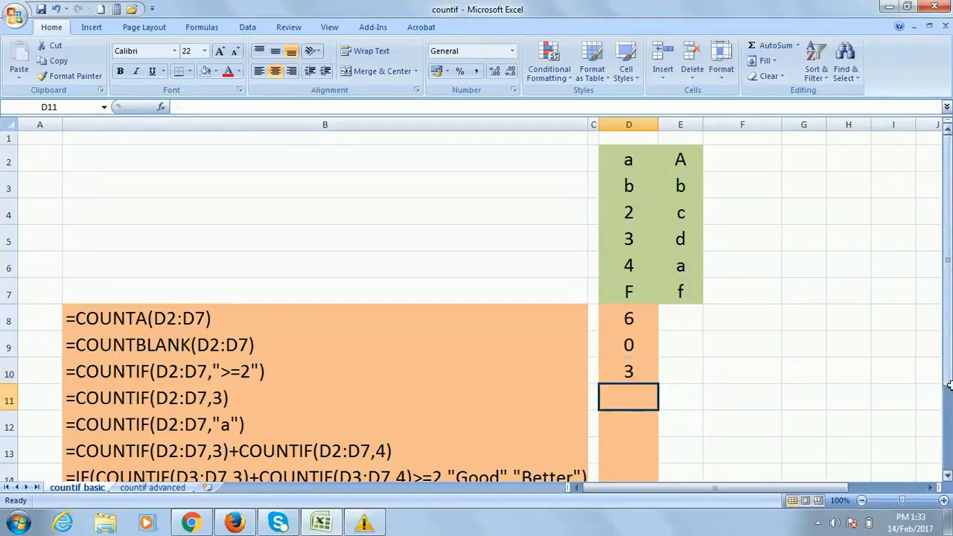
pyautogui.click(110, 399)
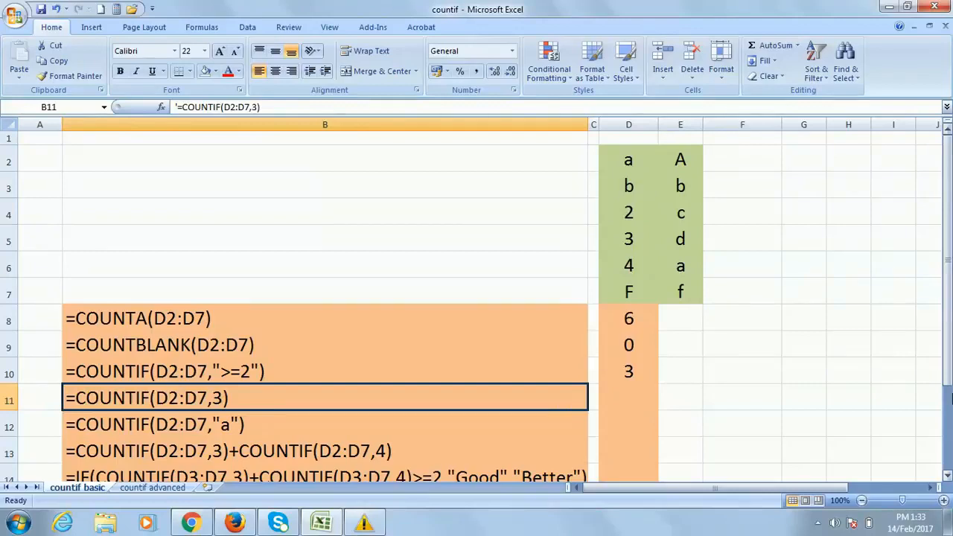
pyautogui.click(641, 394)
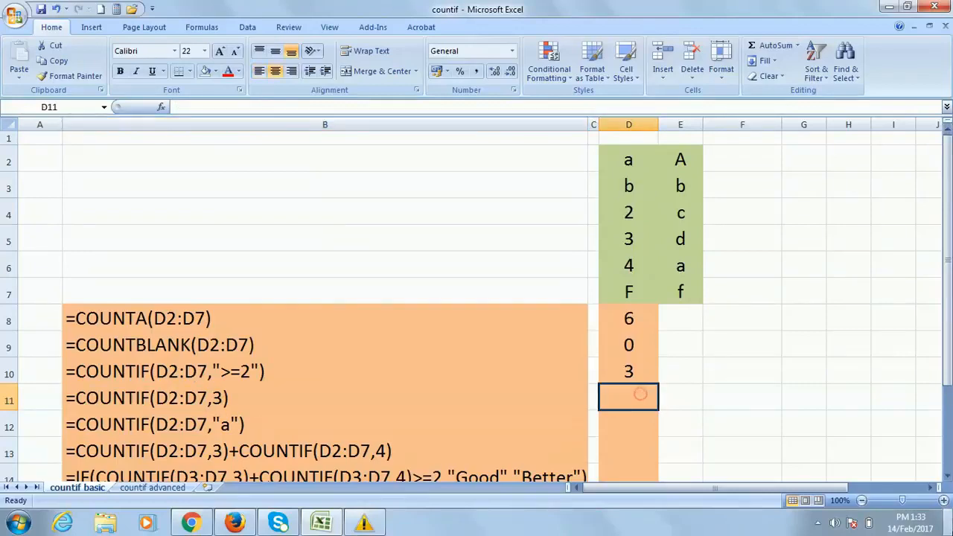
pyautogui.write('=cou')
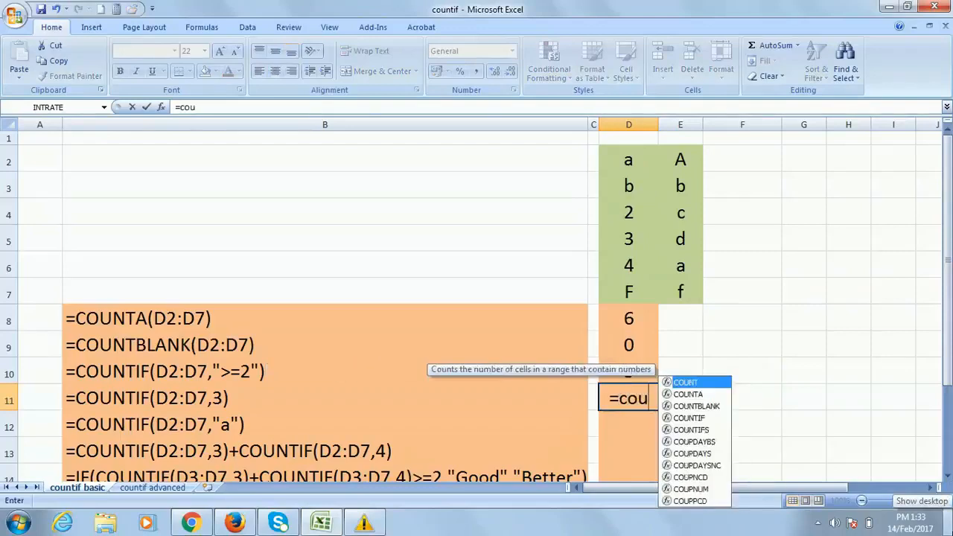
pyautogui.write('ntif')
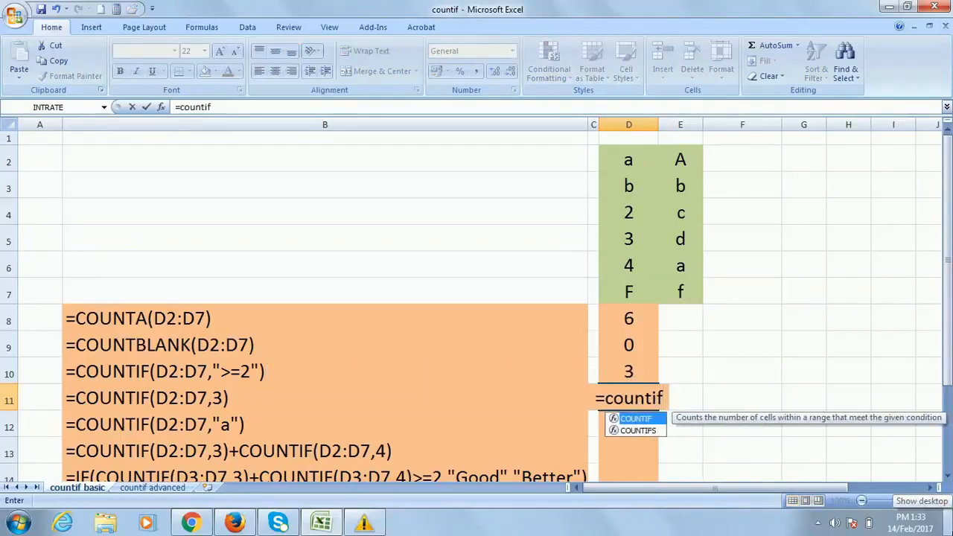
pyautogui.write('(')
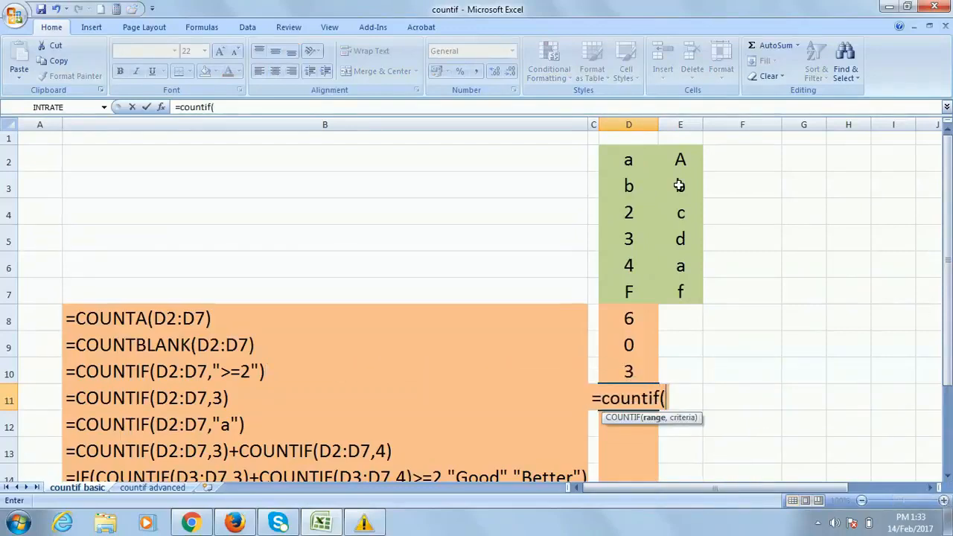
pyautogui.moveTo(633, 150); pyautogui.dragTo(627, 283)
pyautogui.write(',')
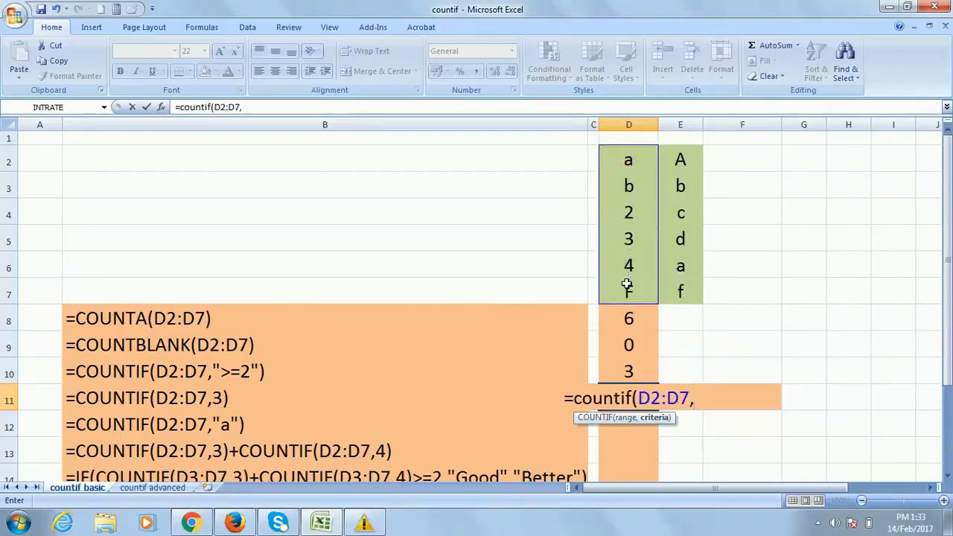
pyautogui.write('3)')
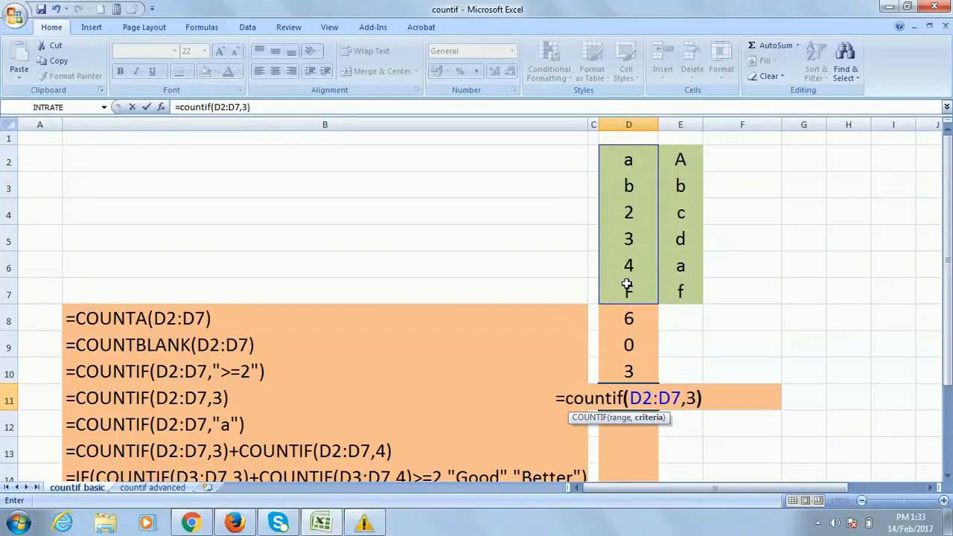
pyautogui.press('Return')
pyautogui.click(655, 395)
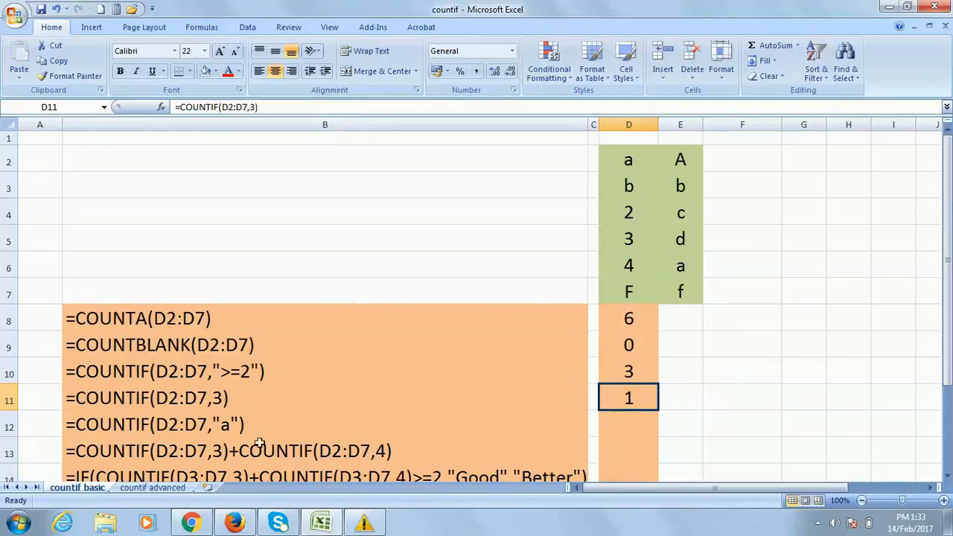
# Enter the formula =COUNTIF(D2:D7,"a") in cell D12 to count the cells containing the letter a.
pyautogui.click(103, 420)
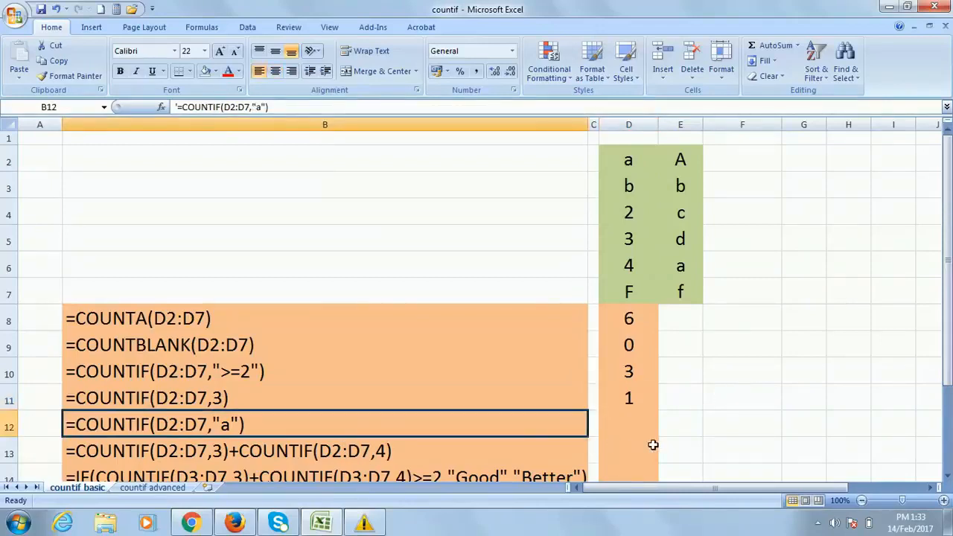
pyautogui.click(626, 425)
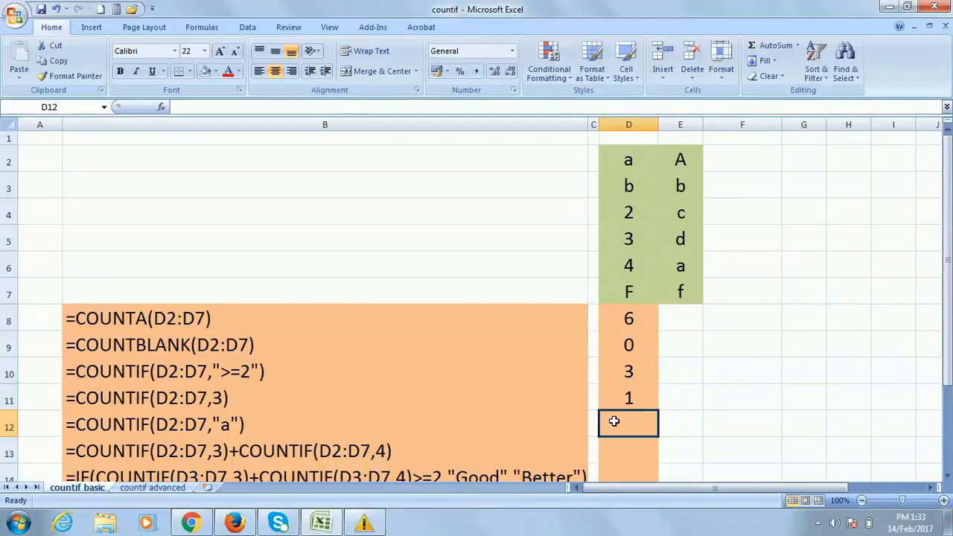
pyautogui.write('=')
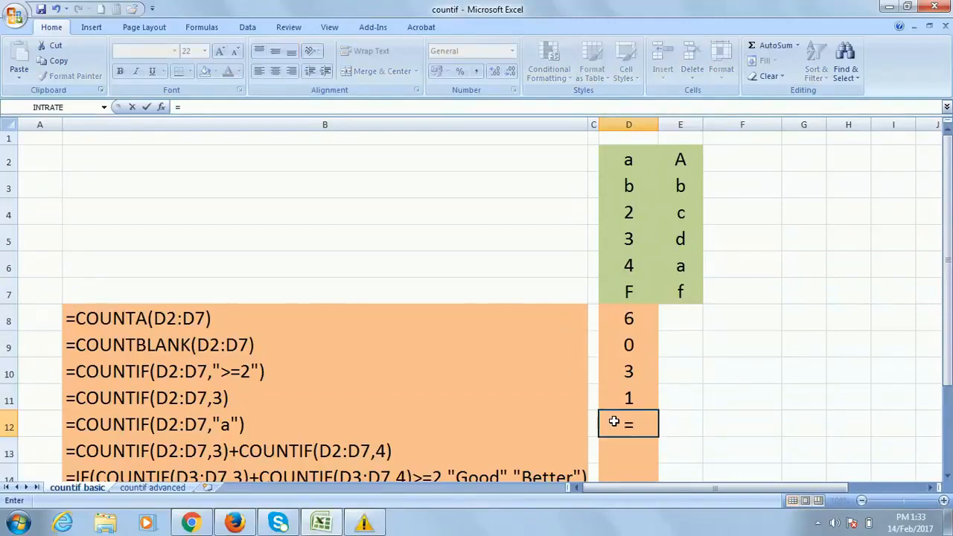
pyautogui.write('countif')
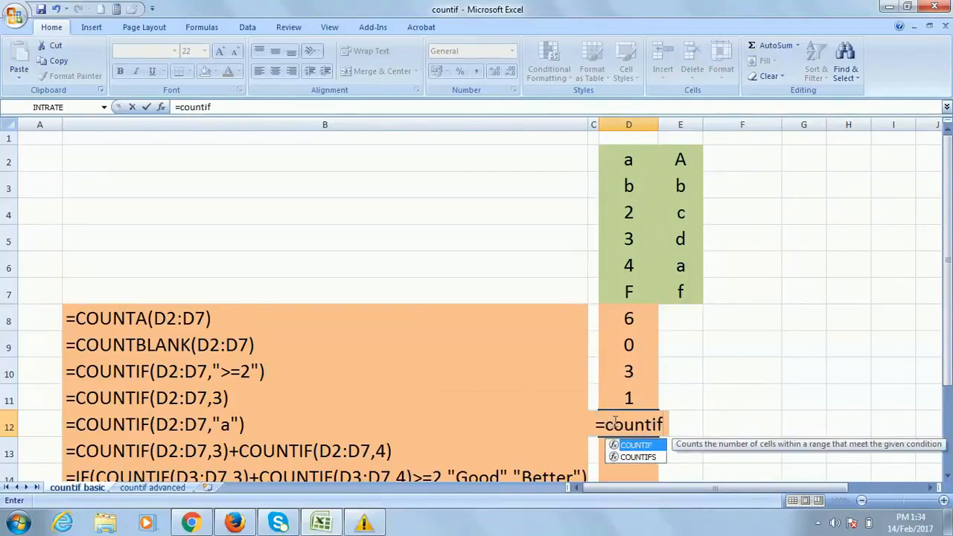
pyautogui.write('(')
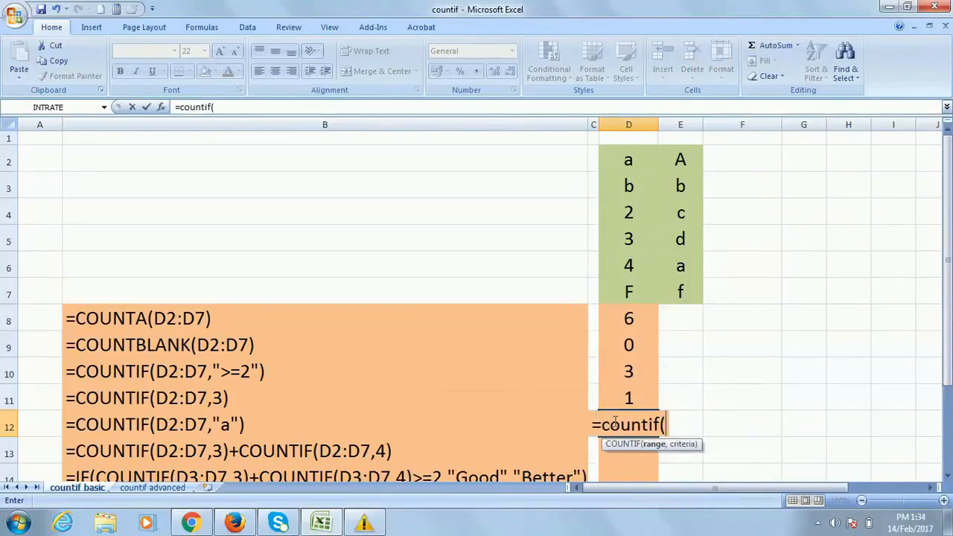
pyautogui.click(628, 160)
pyautogui.moveTo(628, 160); pyautogui.dragTo(629, 292)
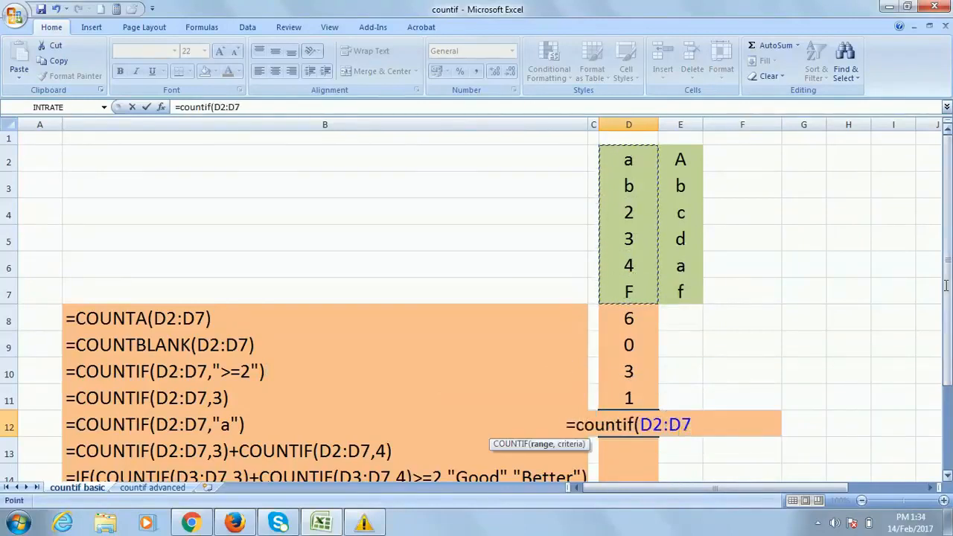
pyautogui.write(',')
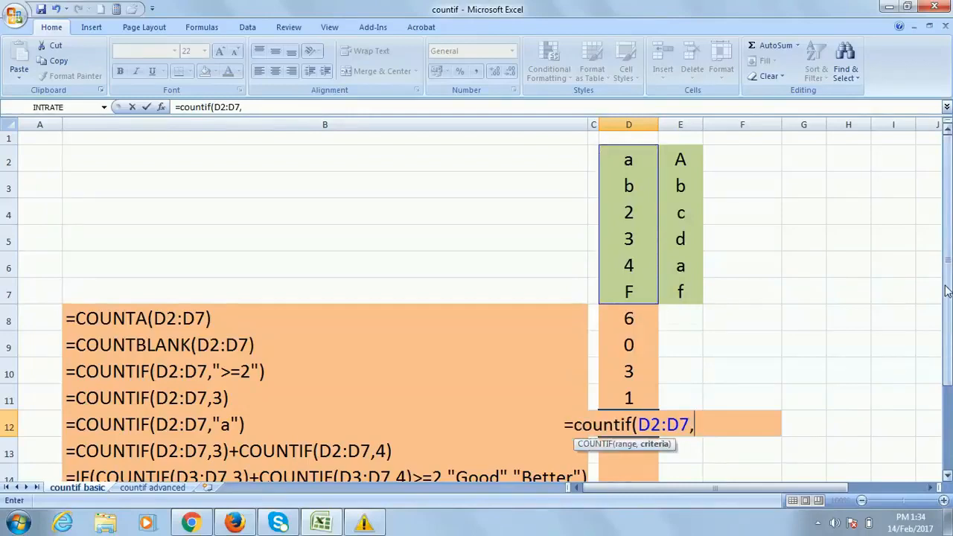
pyautogui.write('"')
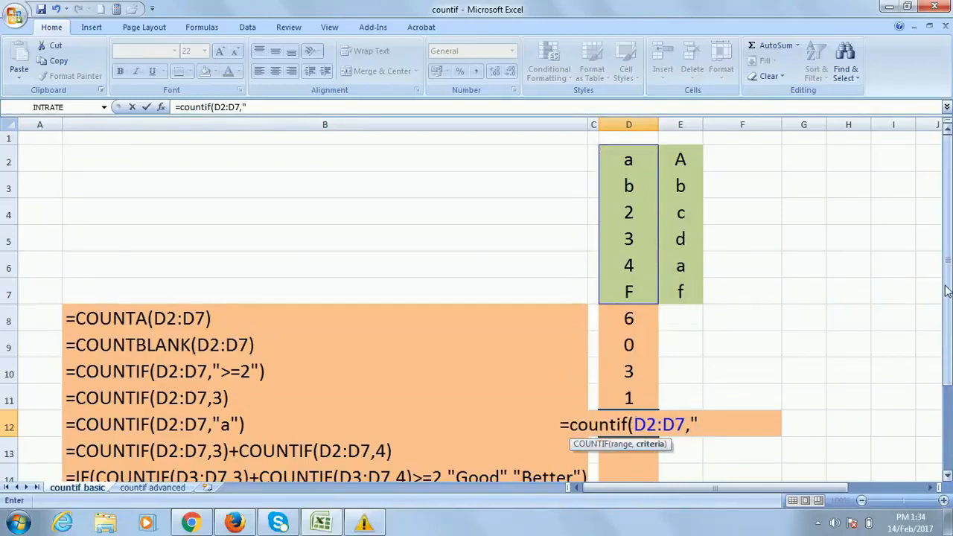
pyautogui.write('a"')
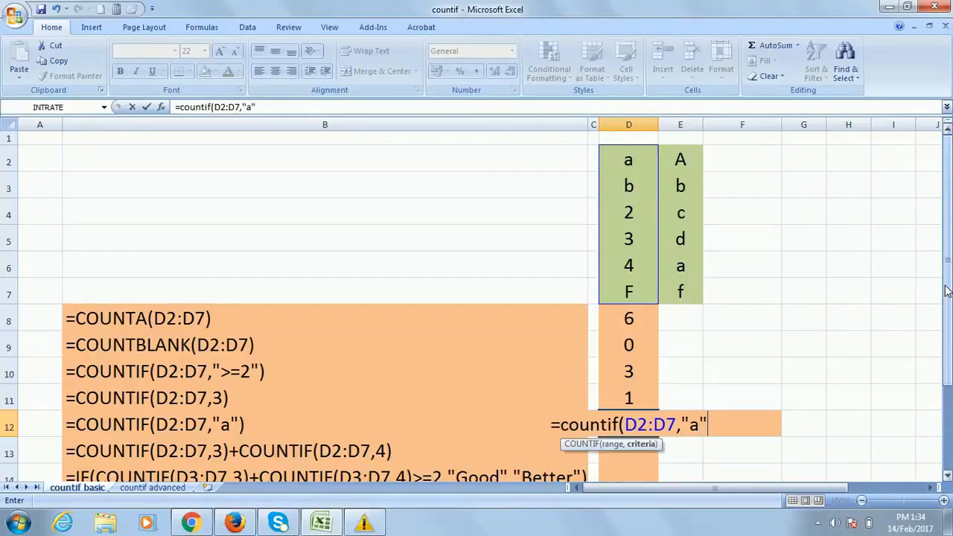
pyautogui.write(')')
pyautogui.press('Return')
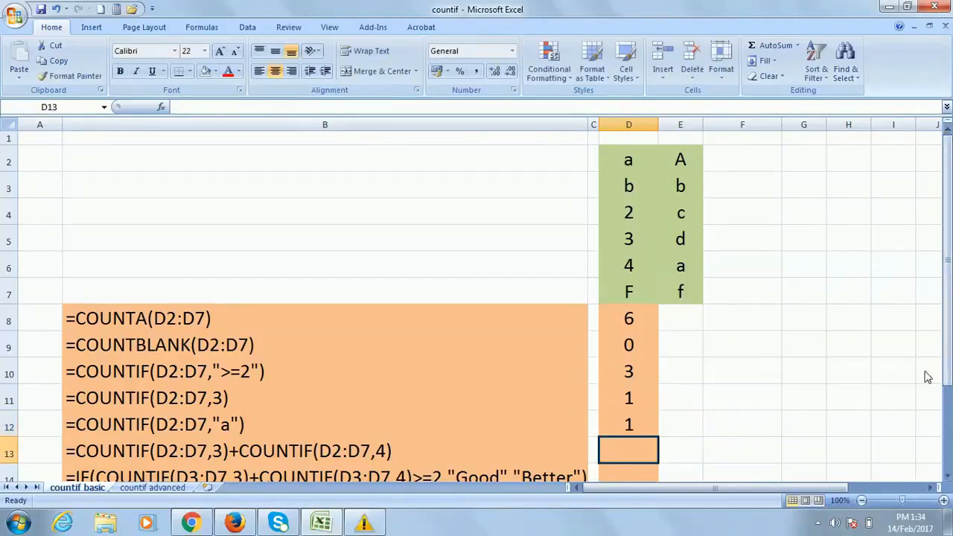
pyautogui.click(630, 426)
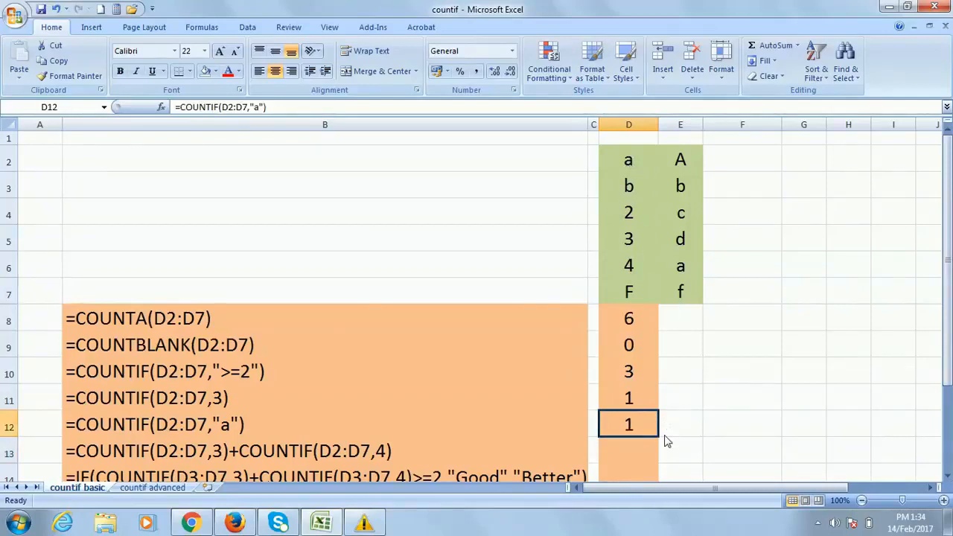
# Enter the formula =COUNTIF(D2:D7,3)+COUNTIF(D2:D7,4) in cell D13 to count the cells equal to 3 or 4.
pyautogui.click(220, 454)
pyautogui.scroll(-1, 899, 316)
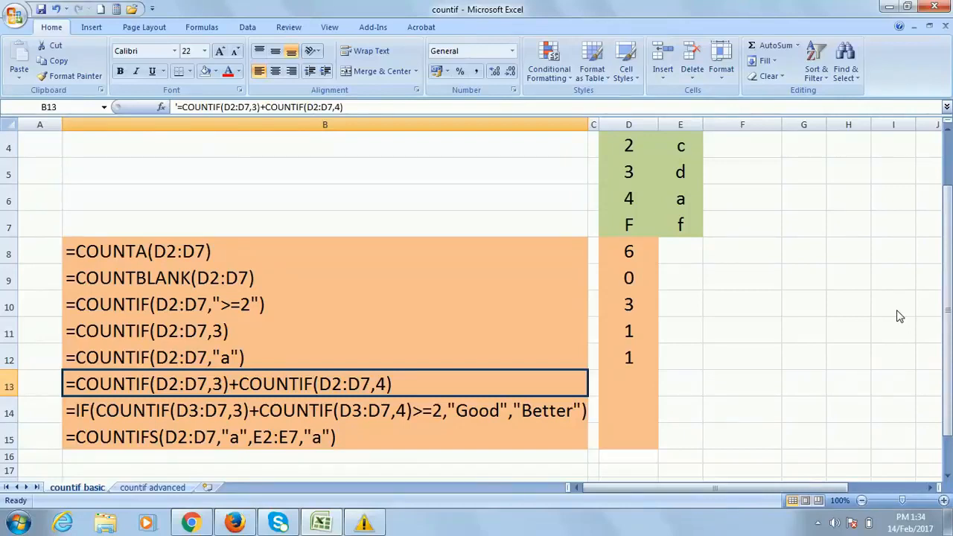
pyautogui.click(647, 384)
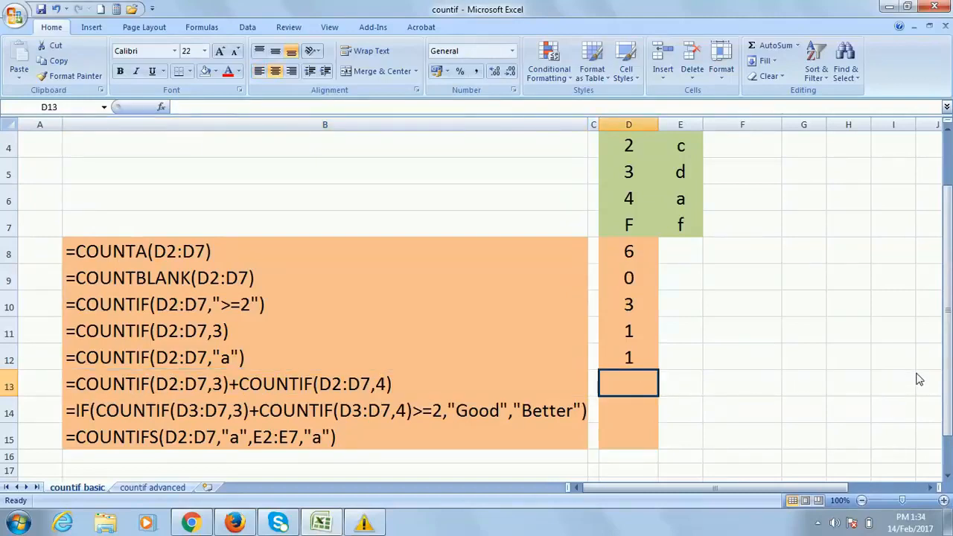
pyautogui.scroll(1, 919, 379)
pyautogui.write('=')
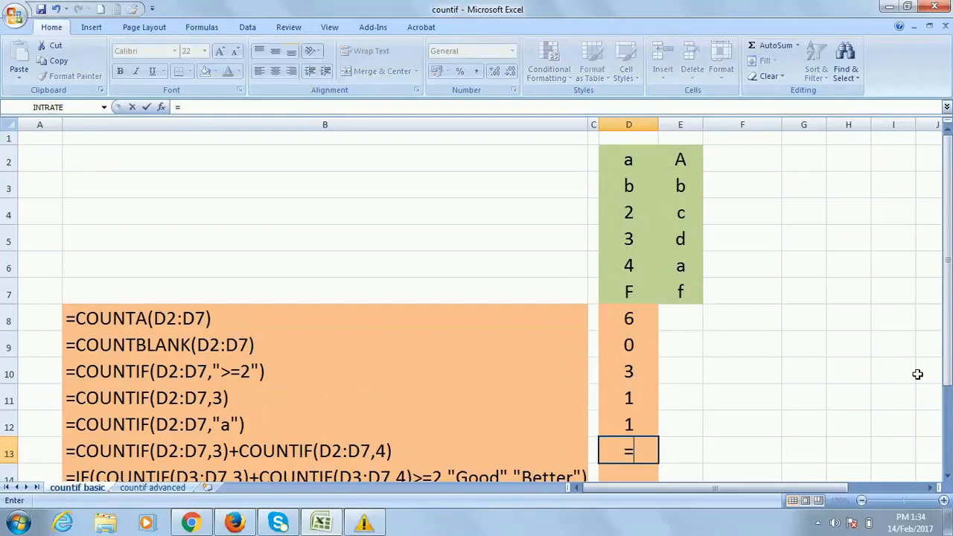
pyautogui.write('countif')
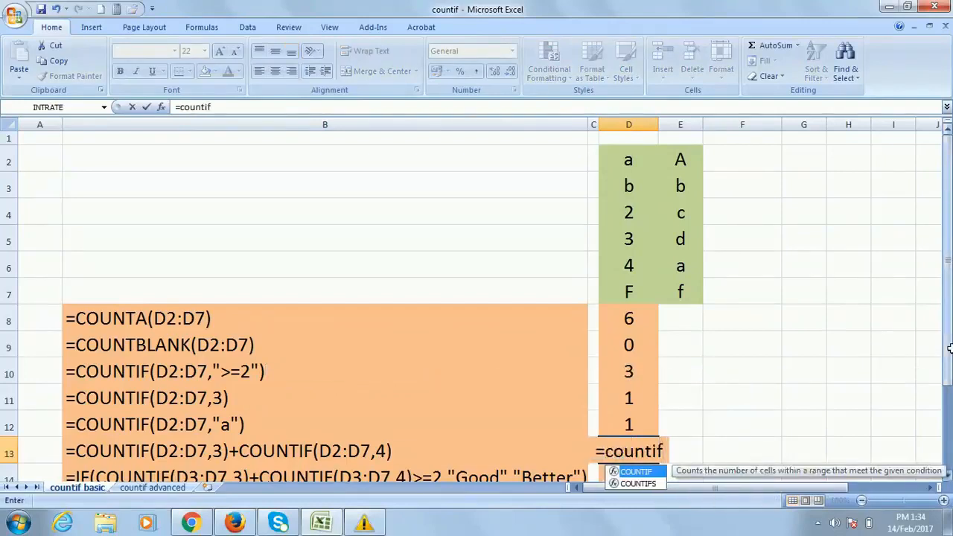
pyautogui.write('(')
pyautogui.moveTo(627, 161); pyautogui.dragTo(621, 290)
pyautogui.write(',')
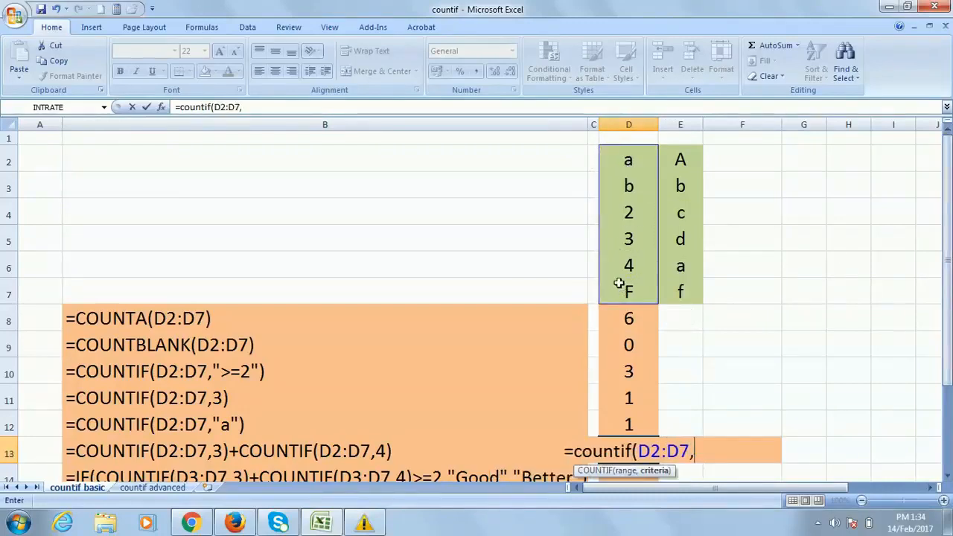
pyautogui.write('3)')
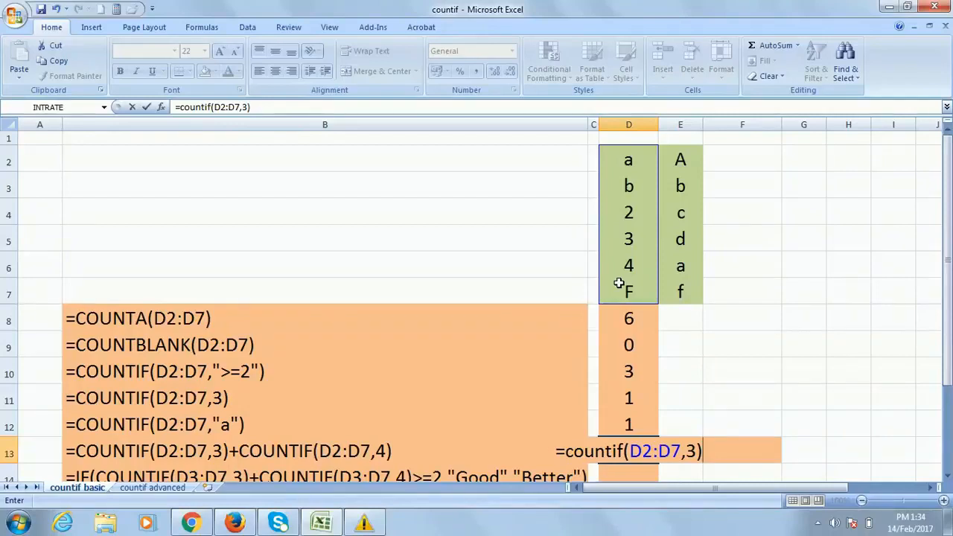
pyautogui.write('+coun')
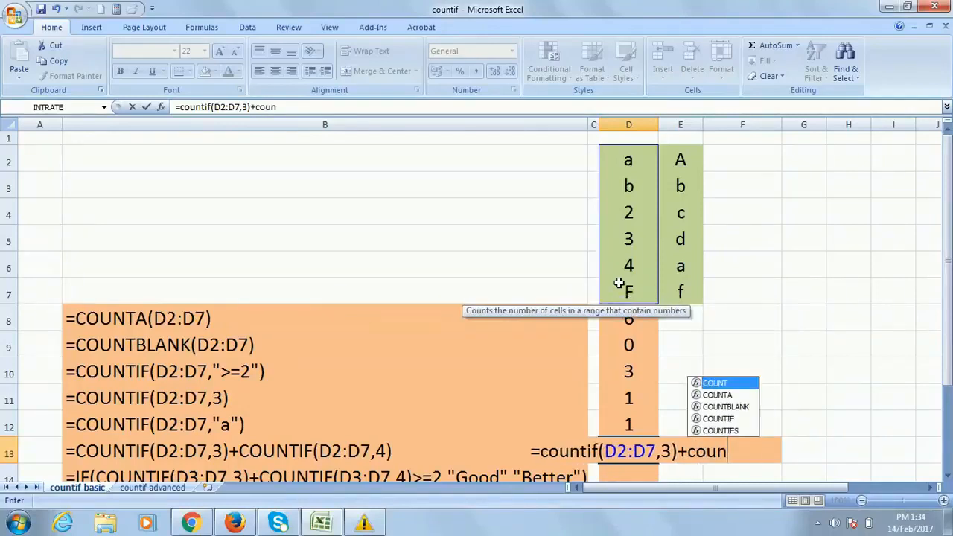
pyautogui.write('tif(')
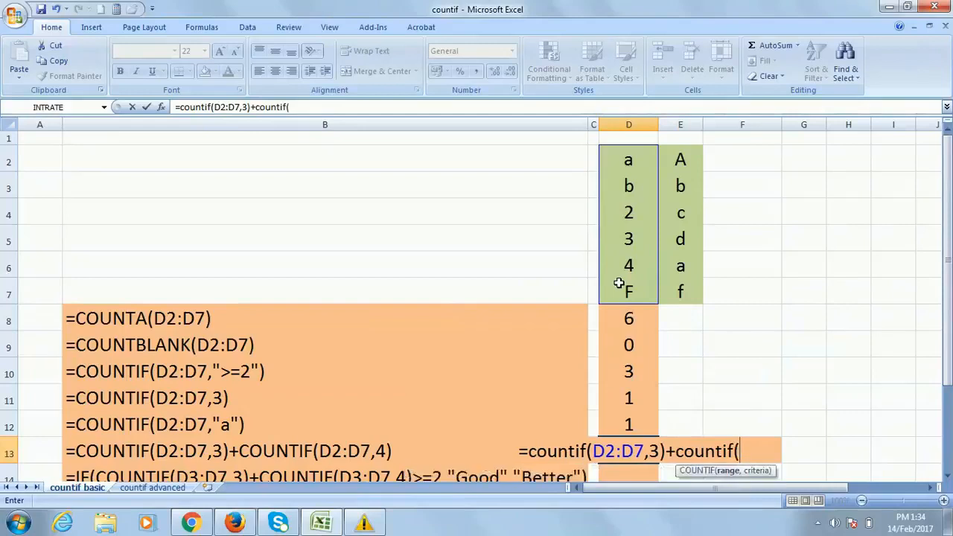
pyautogui.moveTo(629, 157); pyautogui.dragTo(629, 292)
pyautogui.write(',')
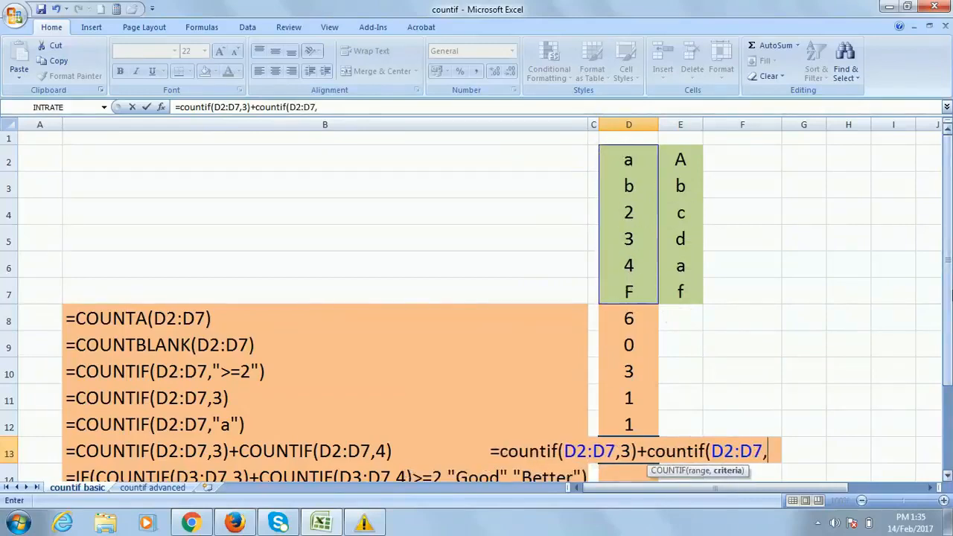
pyautogui.write('4)')
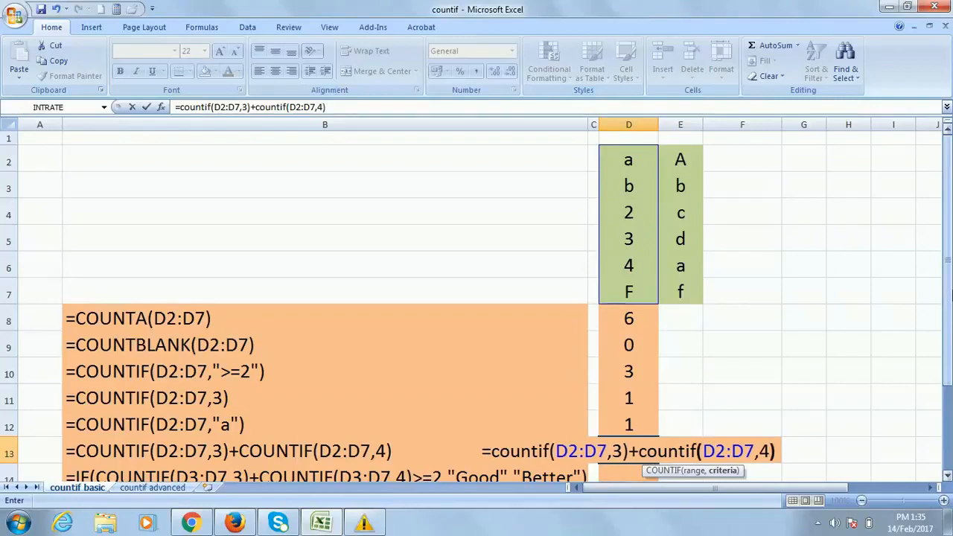
pyautogui.press('Return')
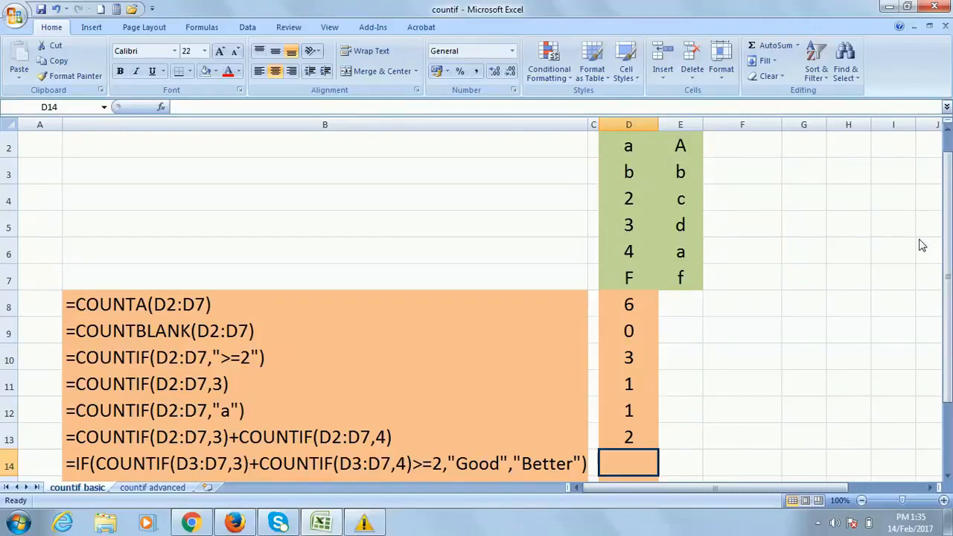
pyautogui.scroll(-1, 745, 335)
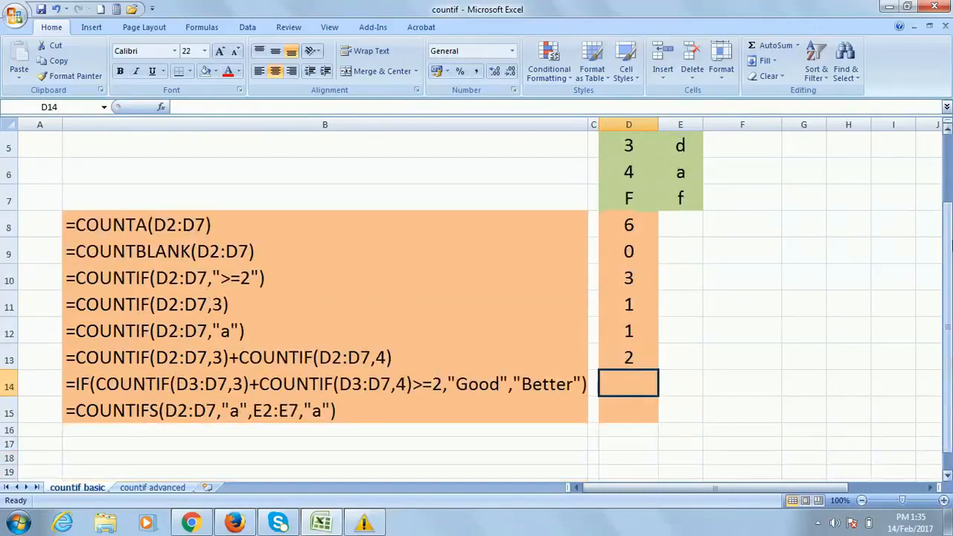
# Convert the COUNTIF sum formula in cell D13 to plain text by adding a leading apostrophe.
pyautogui.scroll(1, 588, 406)
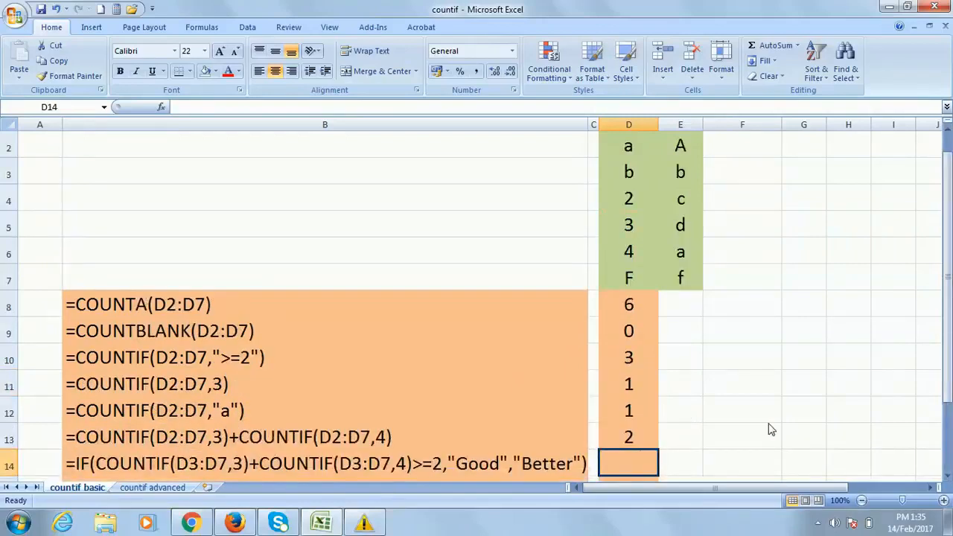
pyautogui.click(629, 437)
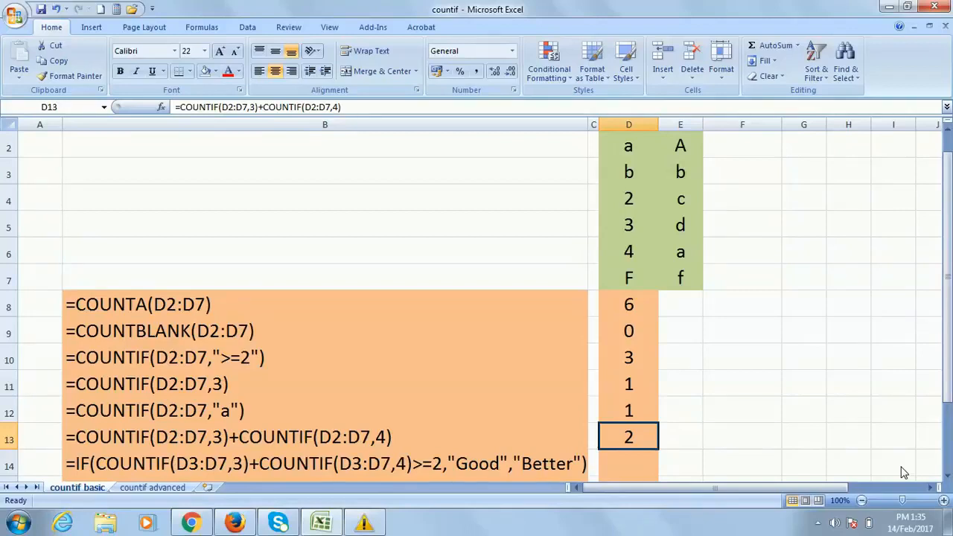
pyautogui.click(646, 458)
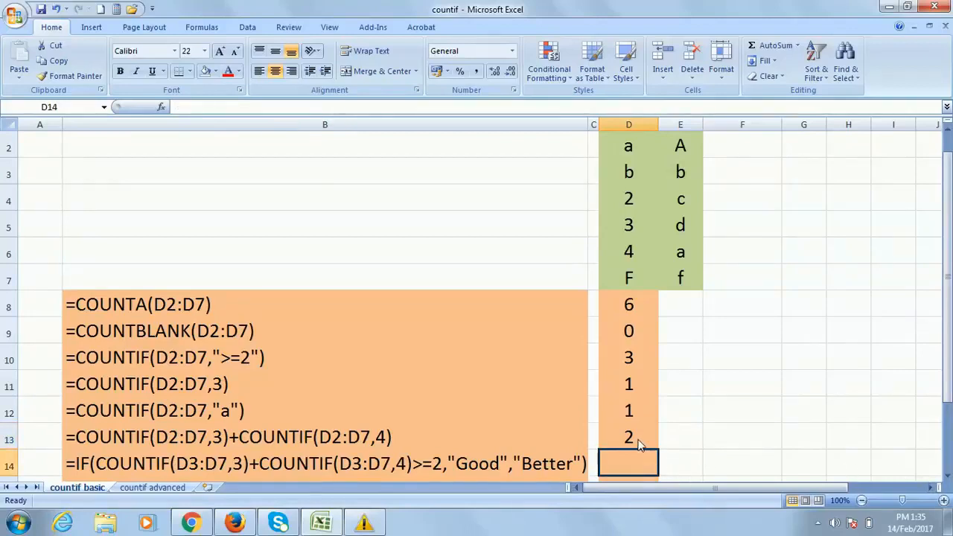
pyautogui.click(639, 441)
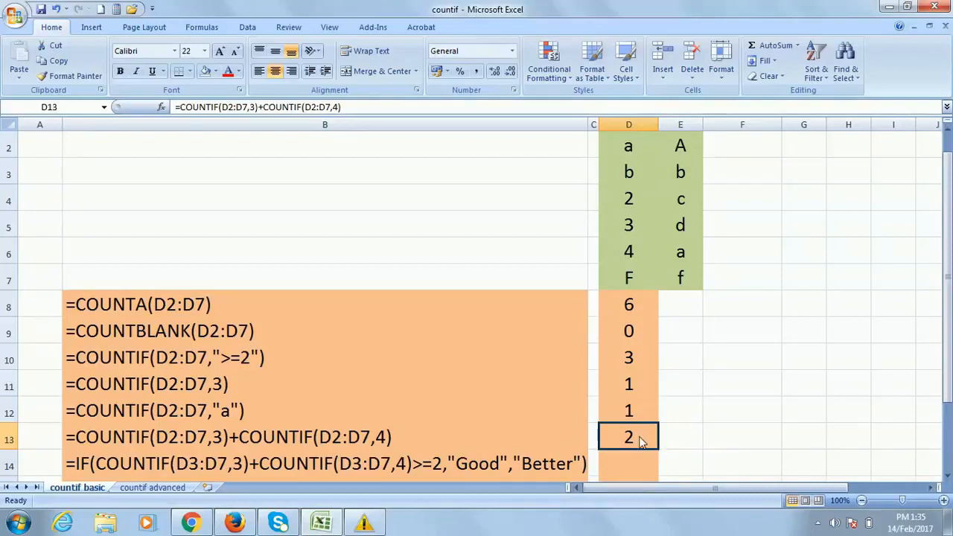
pyautogui.click(176, 108)
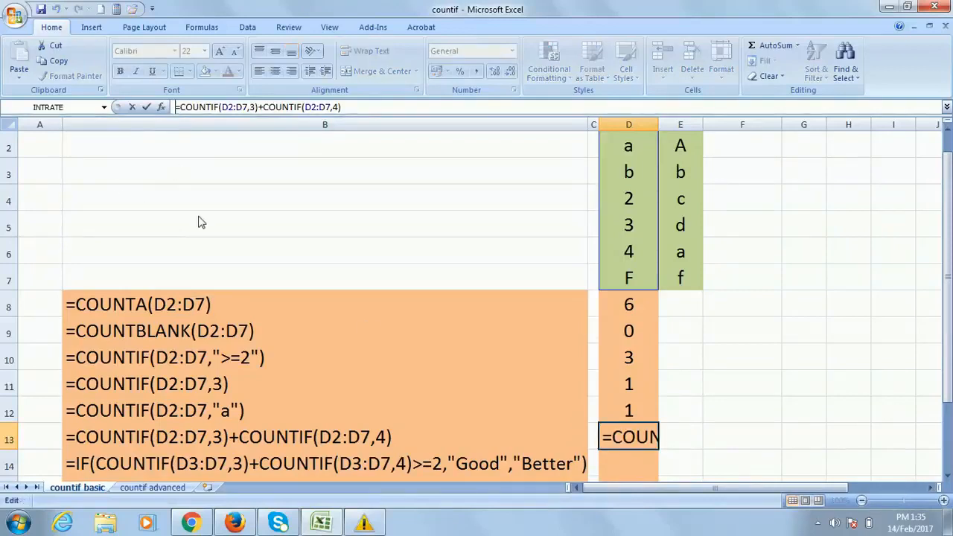
pyautogui.write("'")
pyautogui.press('Return')
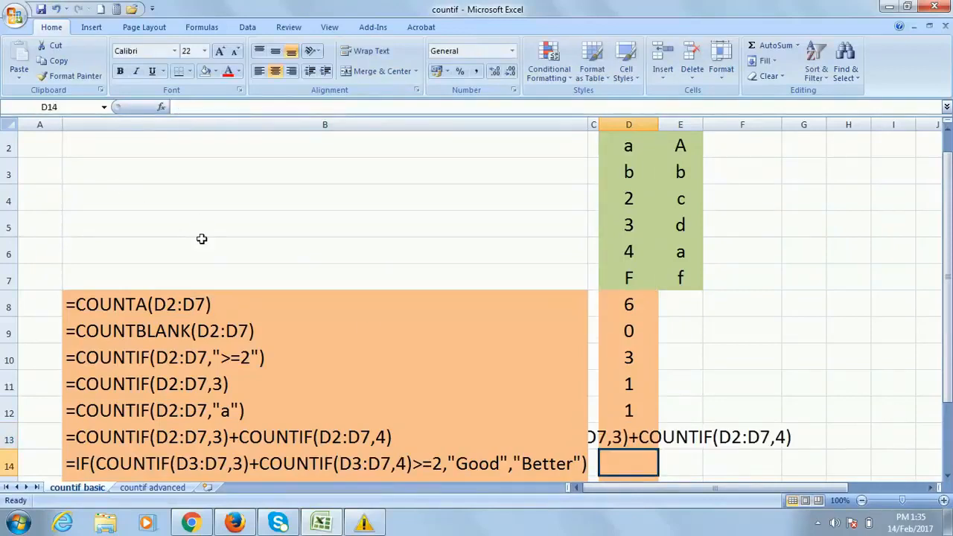
# Copy the text version of the formula from cell D13 into cell D14.
pyautogui.press('Up')
pyautogui.hotkey('ctrl', 'c')
pyautogui.press('Down')
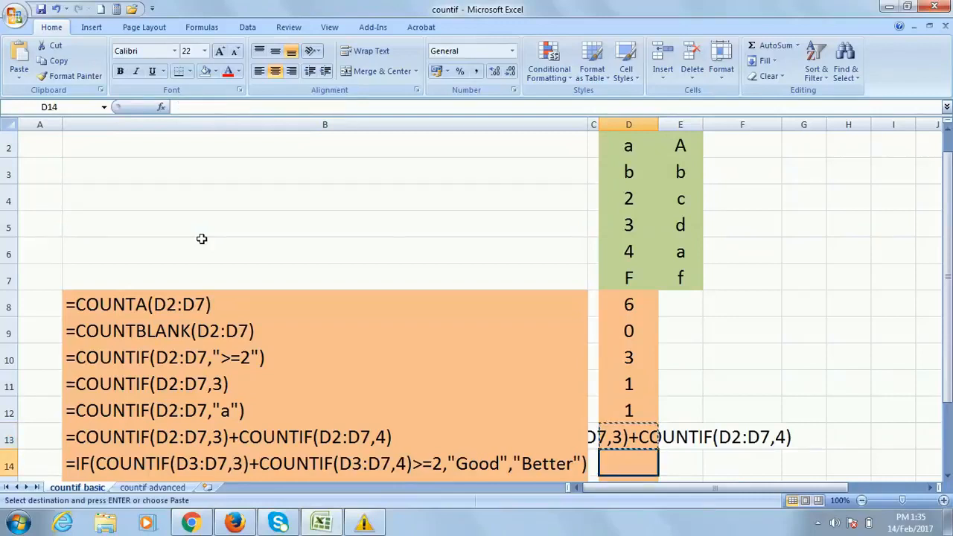
pyautogui.hotkey('ctrl', 'v')
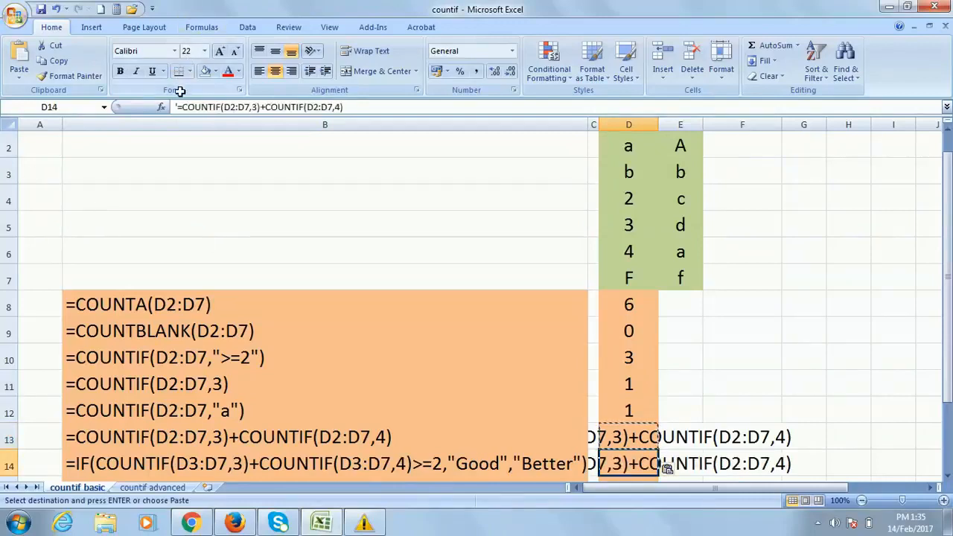
# Turn the text in cell D14 into the formula =IF(COUNTIF(D2:D7,3)+COUNTIF(D2:D7,4)>=2,"Good","Better").
pyautogui.press('F2')
pyautogui.press('Home')
pyautogui.press('Delete')
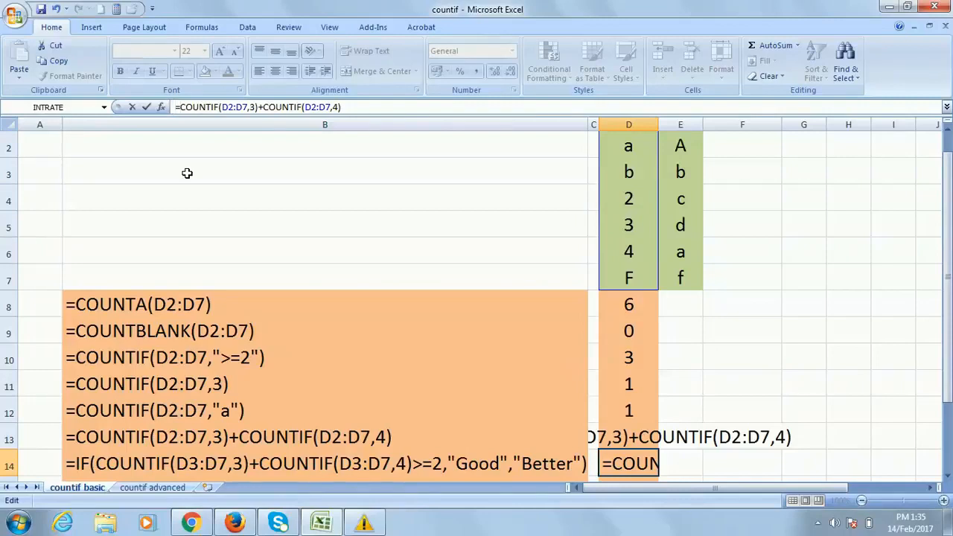
pyautogui.write('if')
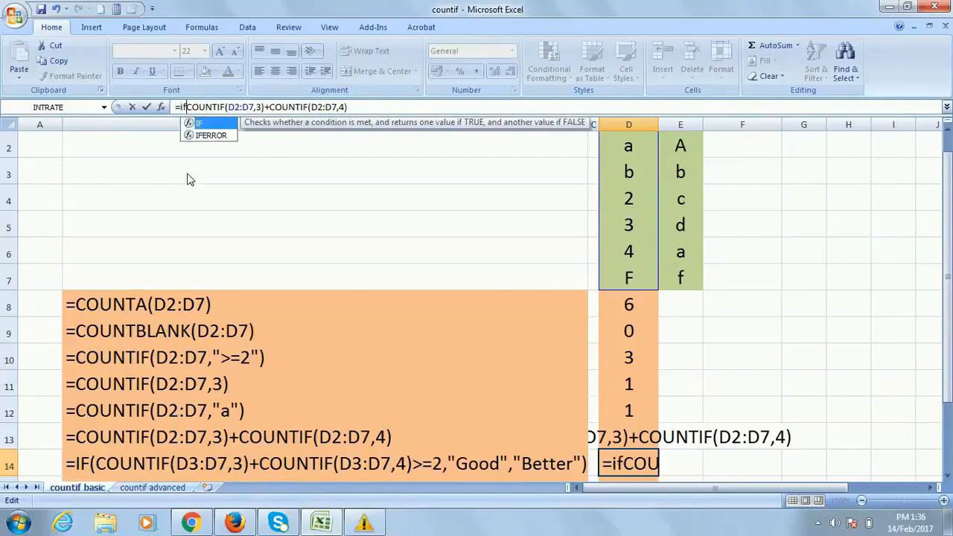
pyautogui.write('(')
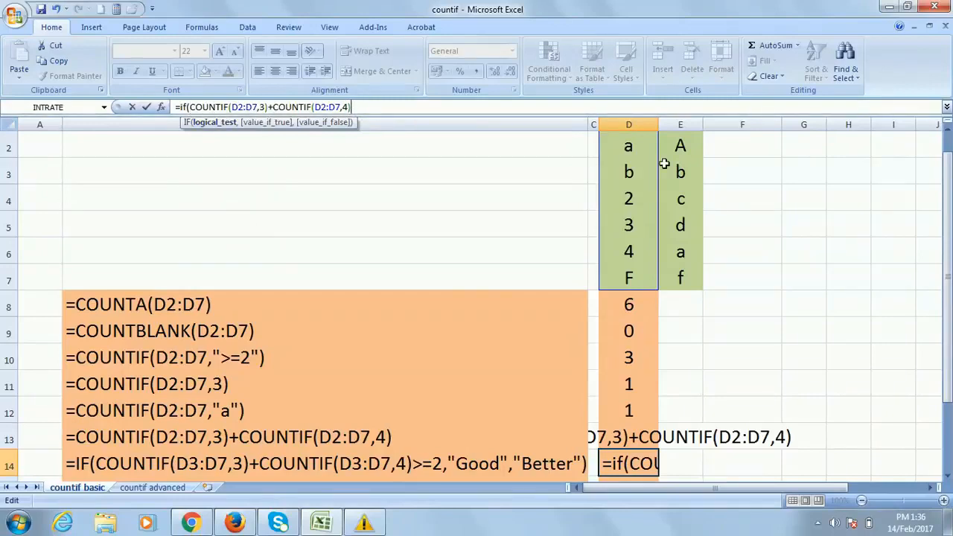
pyautogui.write('>=')
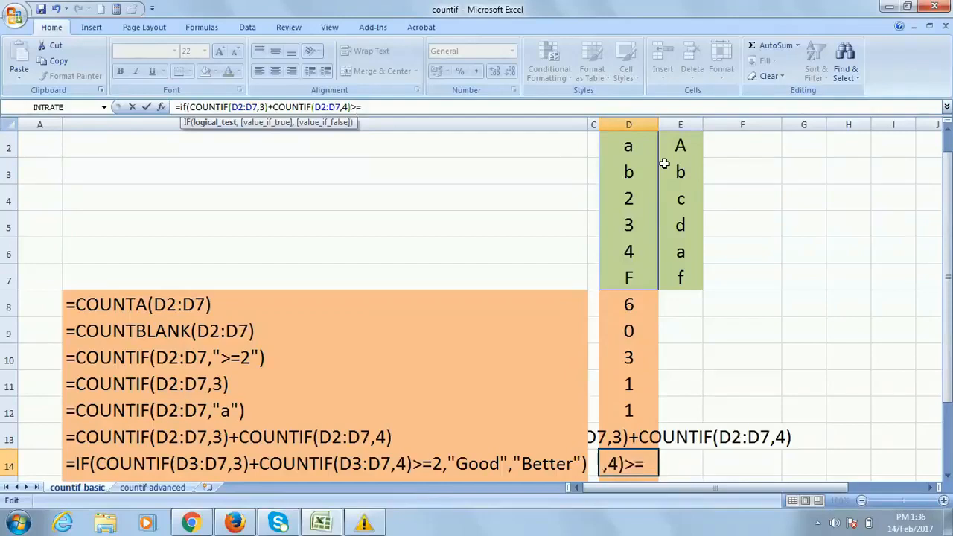
pyautogui.write('2,')
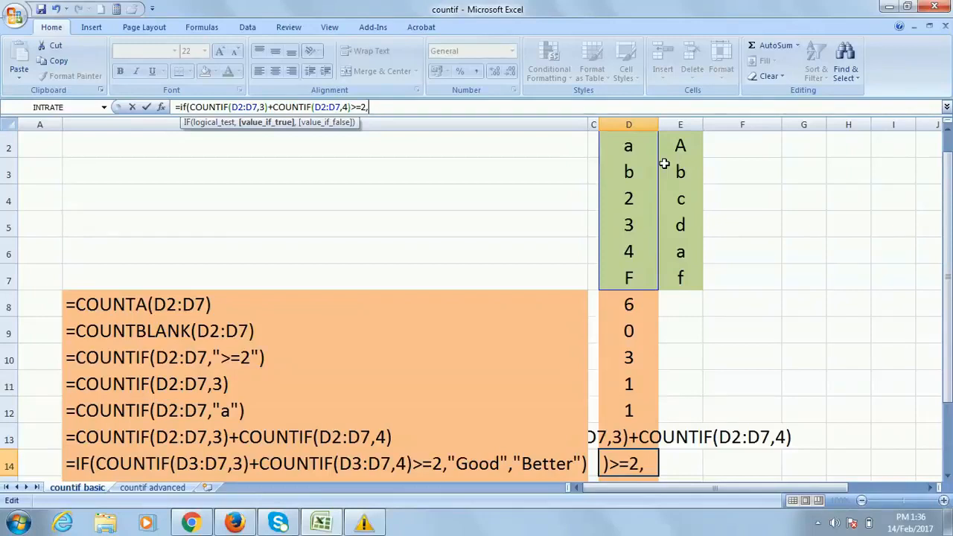
pyautogui.write('"Go')
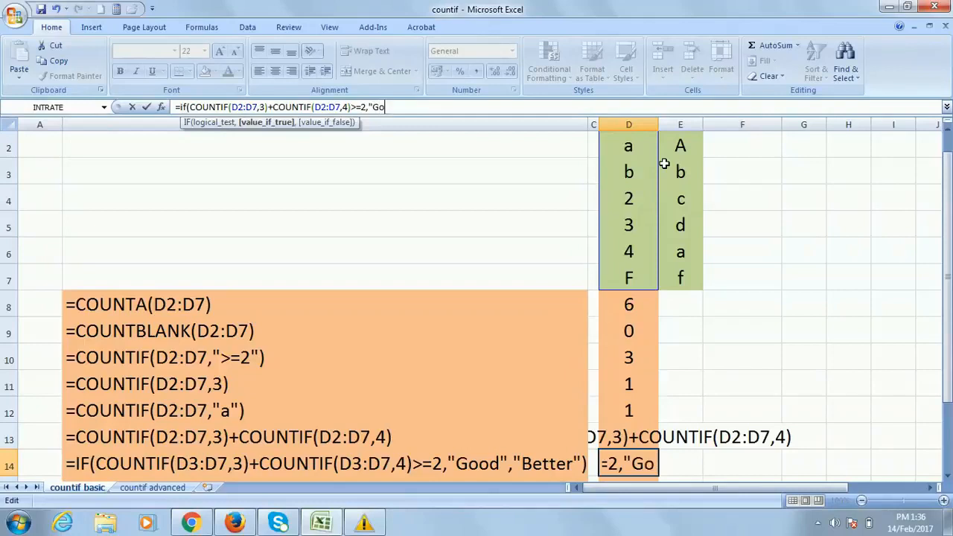
pyautogui.write('od')
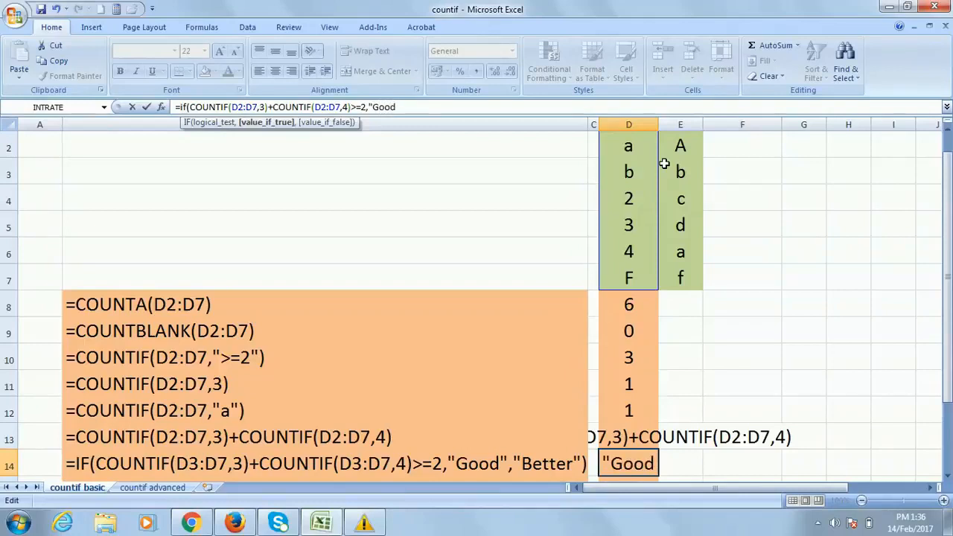
pyautogui.write('",')
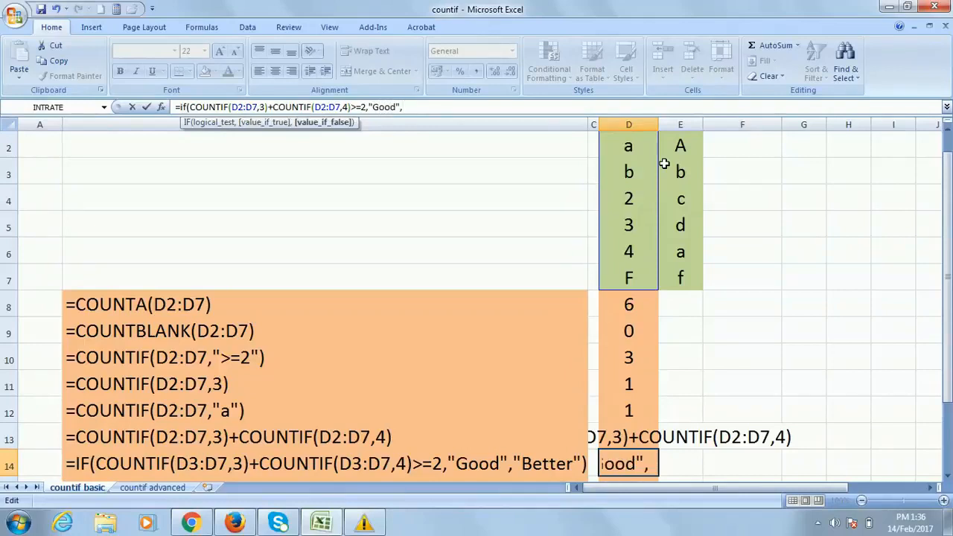
pyautogui.write('"Better')
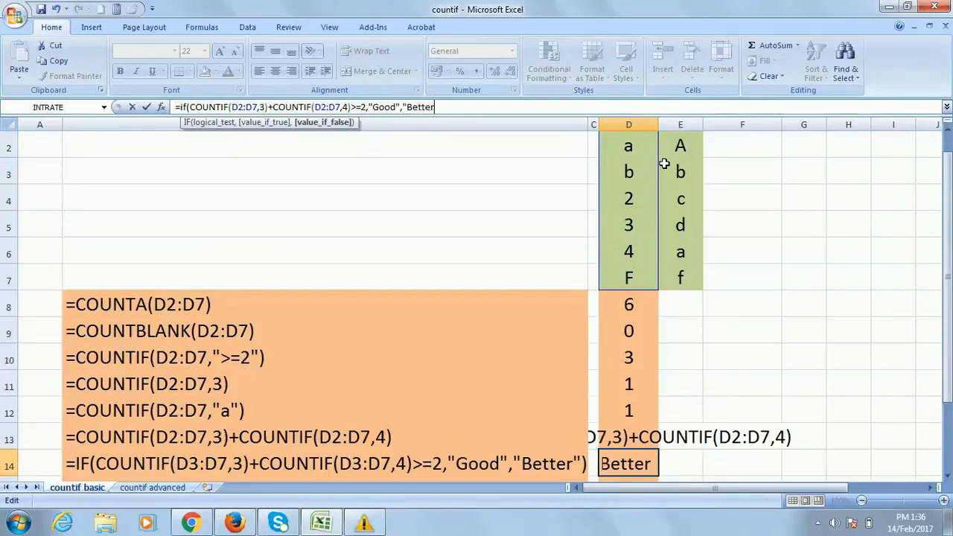
pyautogui.write('")')
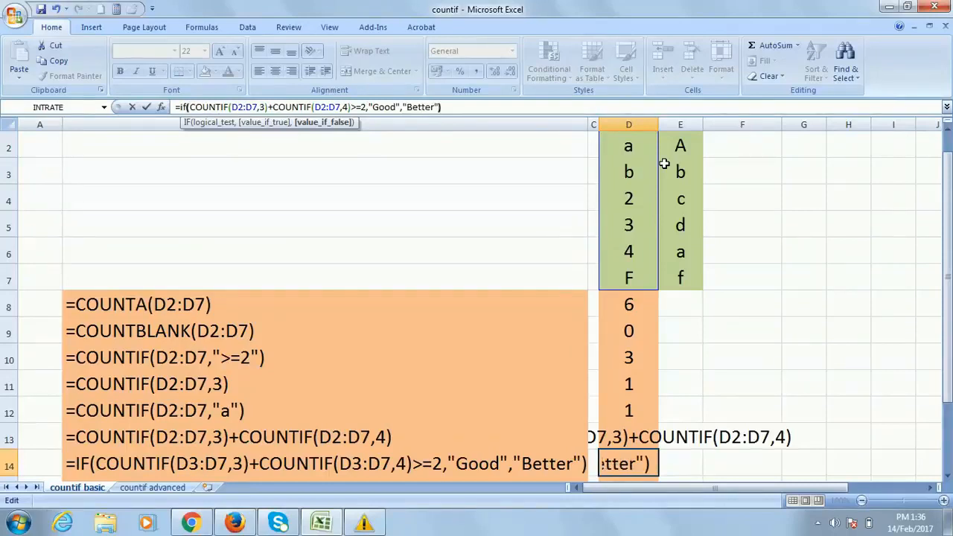
pyautogui.press('Return')
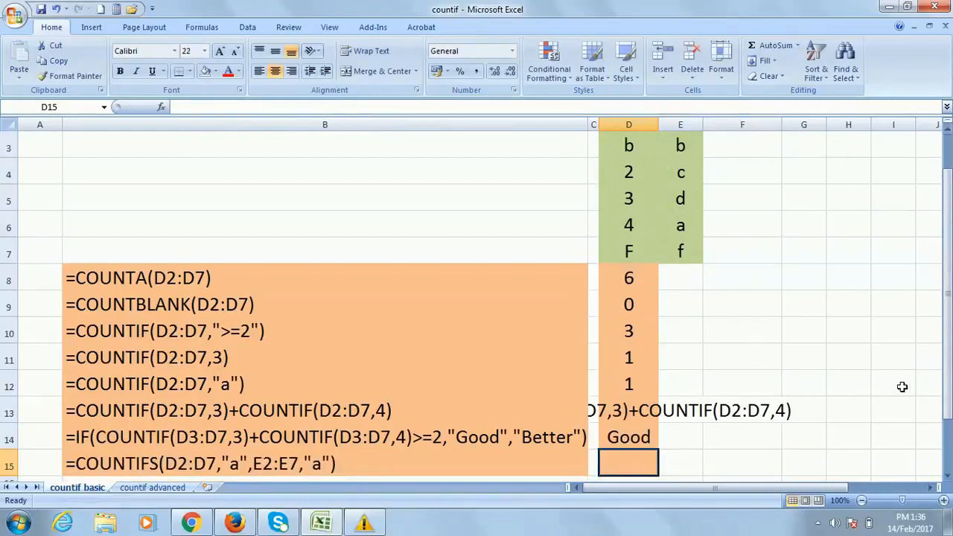
# Remove the leading apostrophe in cell D13 to make it a formula again, and compare the results in D13 and D14.
pyautogui.click(610, 406)
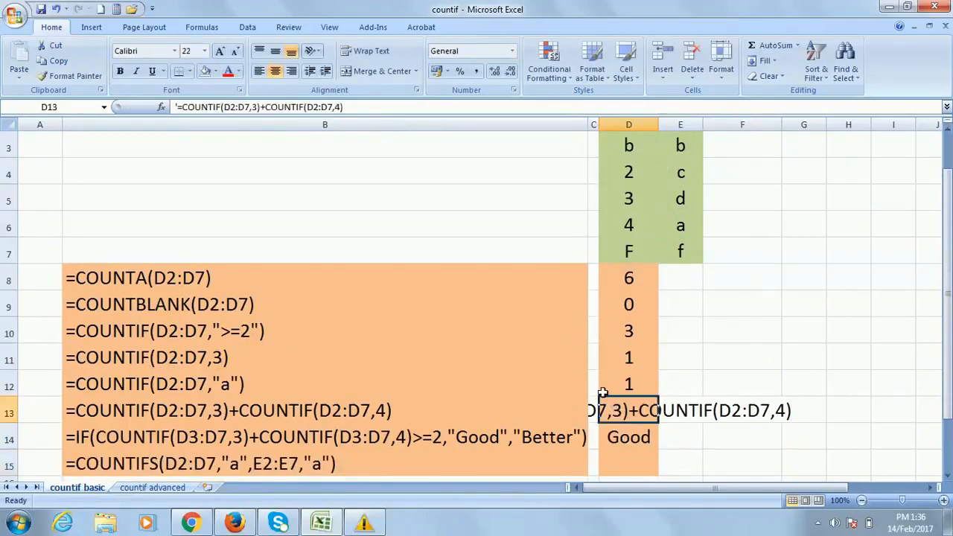
pyautogui.click(178, 107)
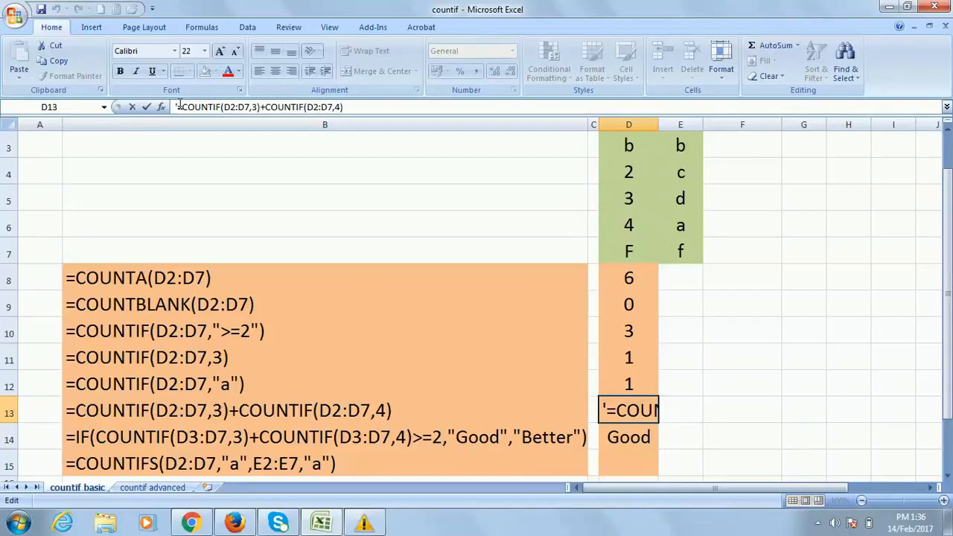
pyautogui.press('BackSpace')
pyautogui.press('Return')
pyautogui.scroll(-1, 771, 329)
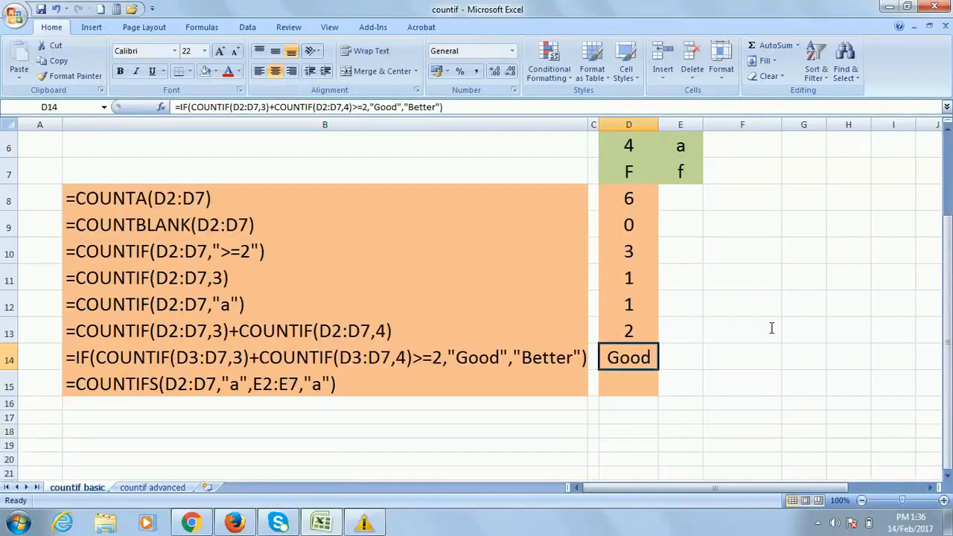
pyautogui.click(631, 332)
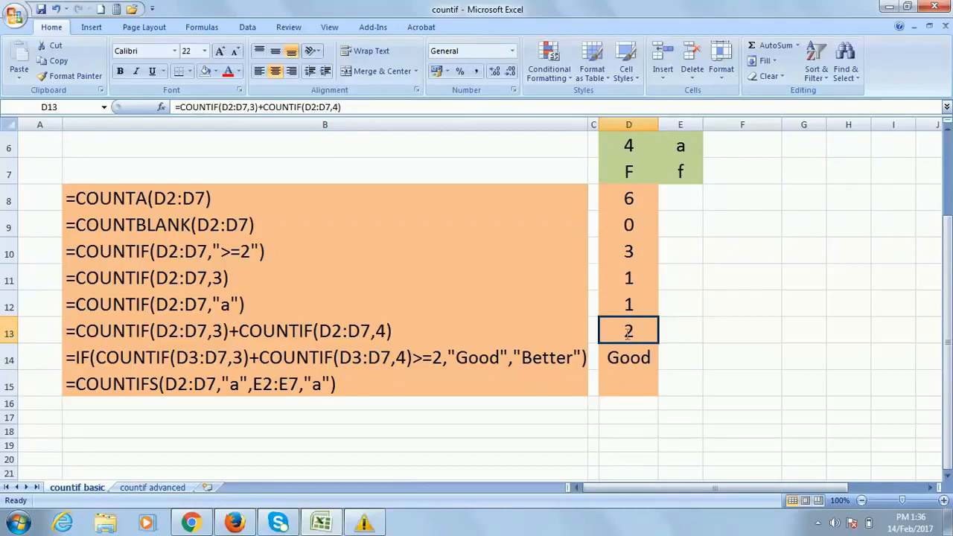
pyautogui.click(640, 359)
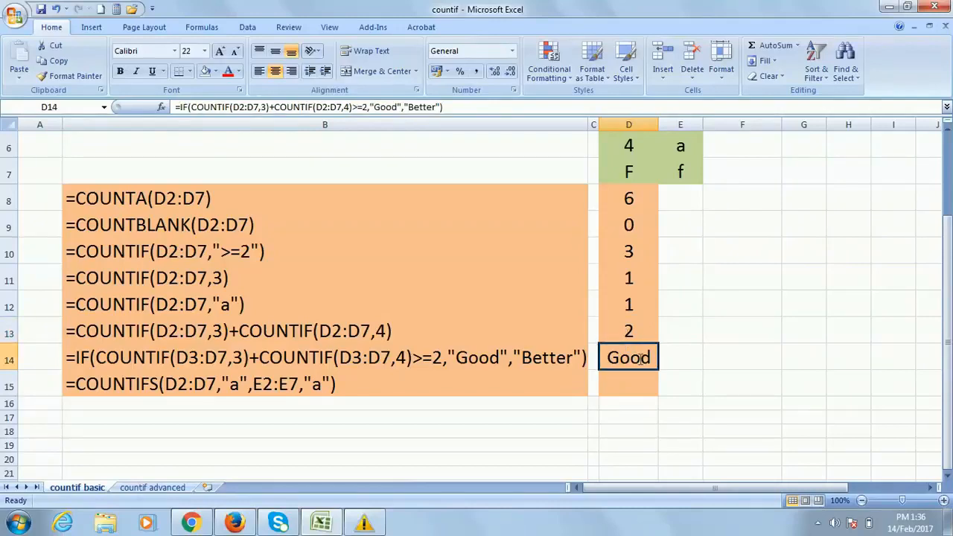
# Try the values 5 and 3 in cell D7 and check the IF formula's result in D14.
pyautogui.scroll(1, 676, 224)
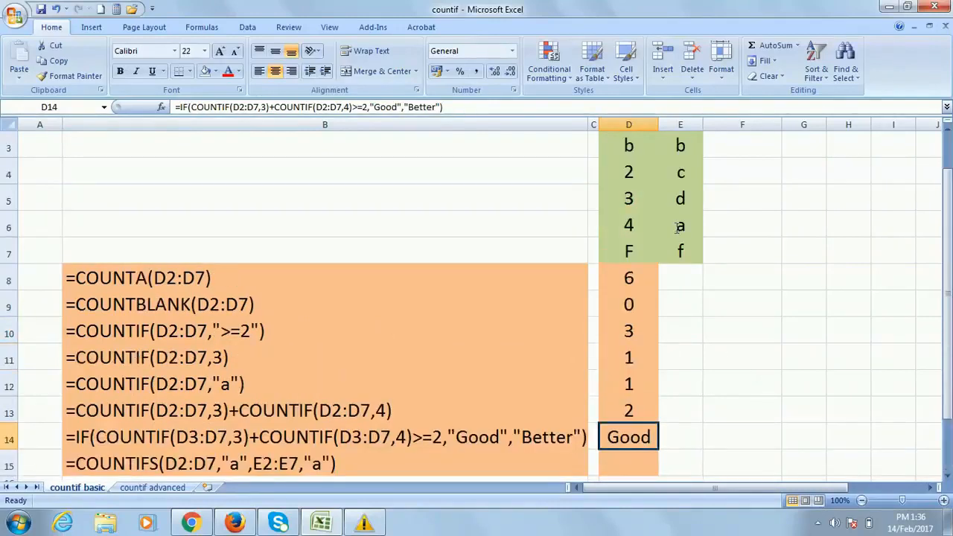
pyautogui.click(629, 225)
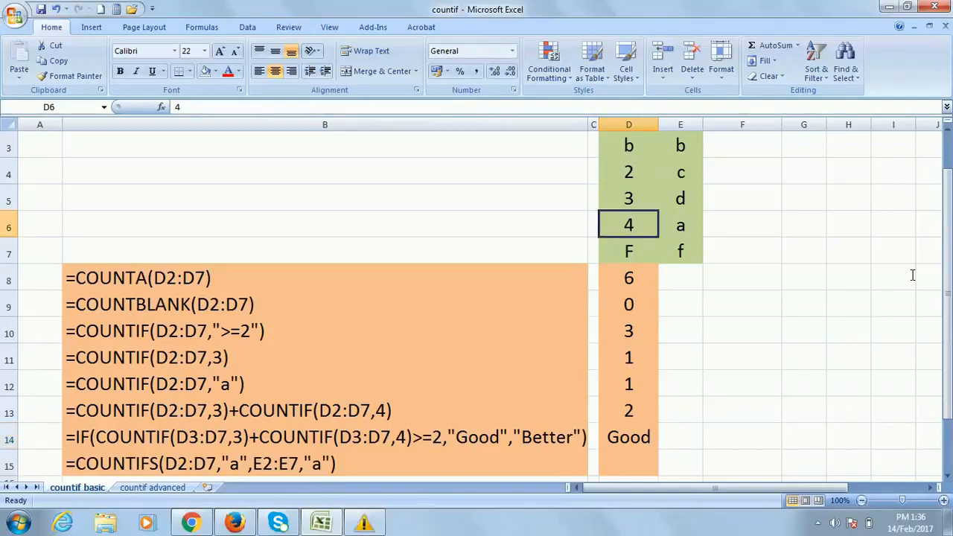
pyautogui.press('Down')
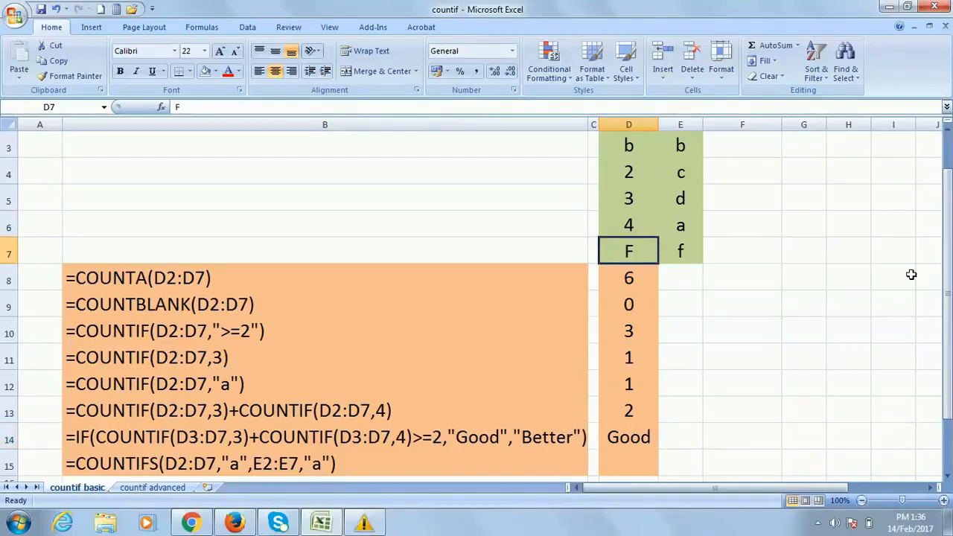
pyautogui.write('5')
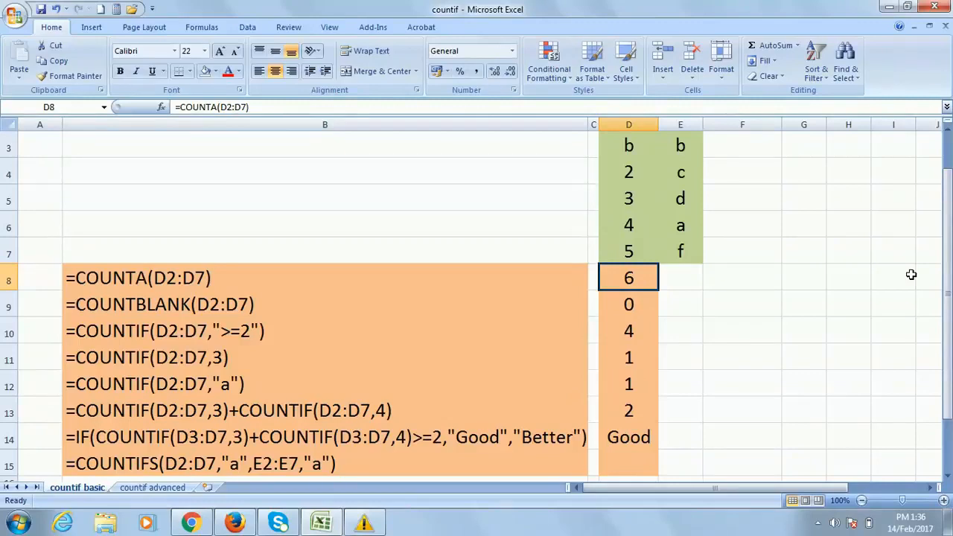
pyautogui.click(629, 248)
pyautogui.write('3')
pyautogui.press('Return')
pyautogui.click(645, 436)
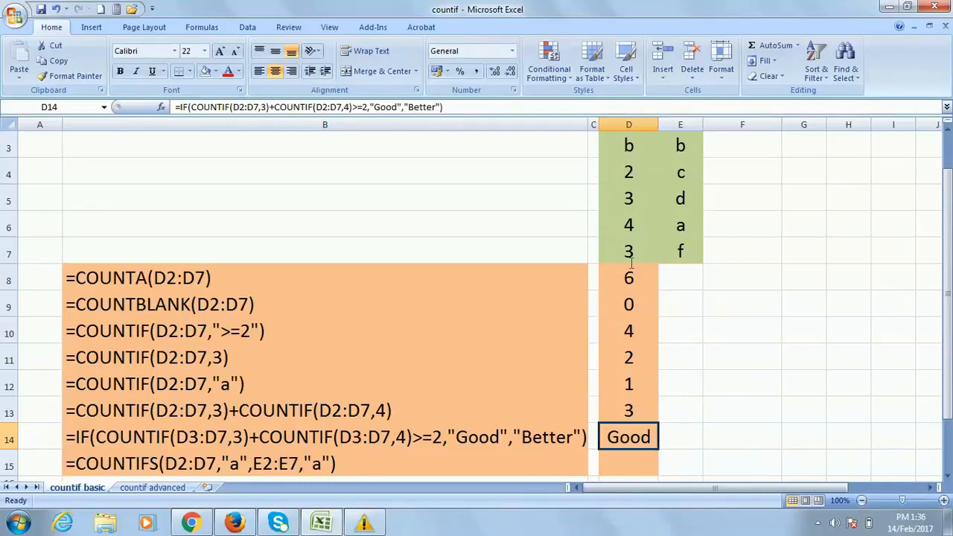
# Enter the letter a in cell D7 and check the results in D13 and D14.
pyautogui.click(630, 257)
pyautogui.write('a')
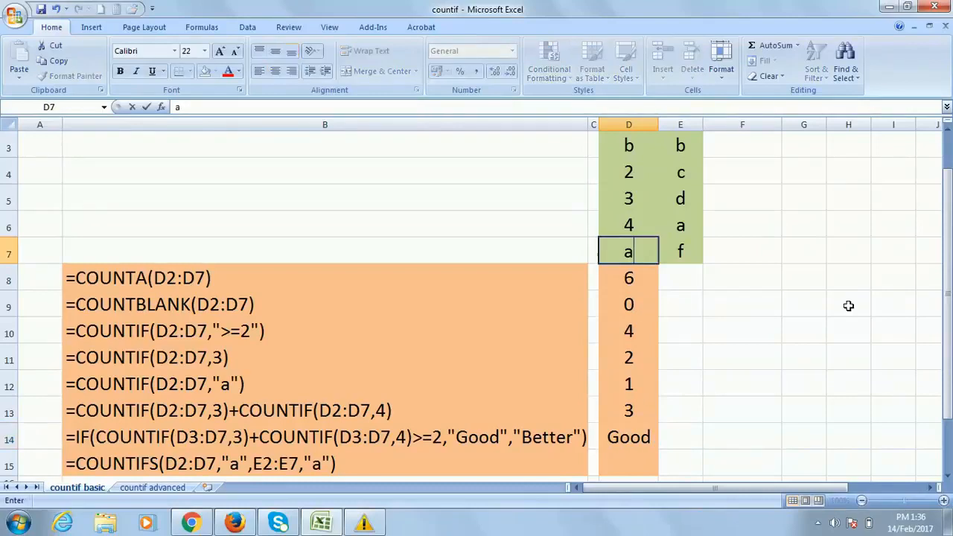
pyautogui.click(798, 417)
pyautogui.click(653, 414)
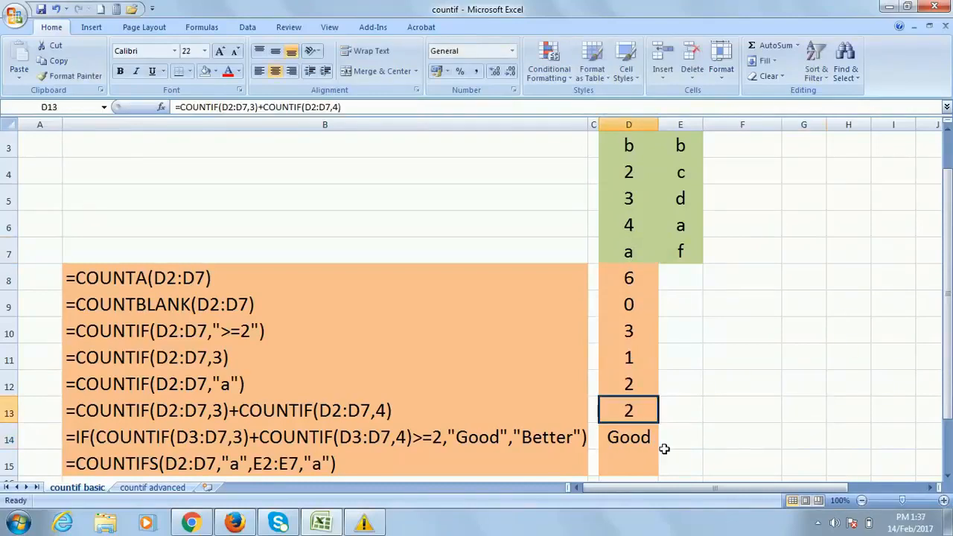
pyautogui.click(629, 439)
# Replace the 3 in cell D5 with 1 and check the IF formula's result in D14.
pyautogui.scroll(1, 655, 208)
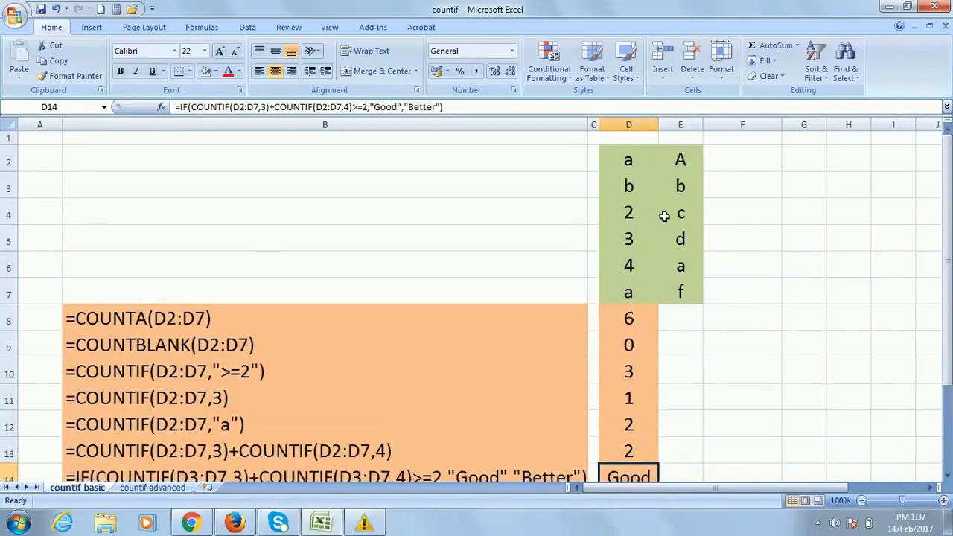
pyautogui.click(628, 241)
pyautogui.write('1')
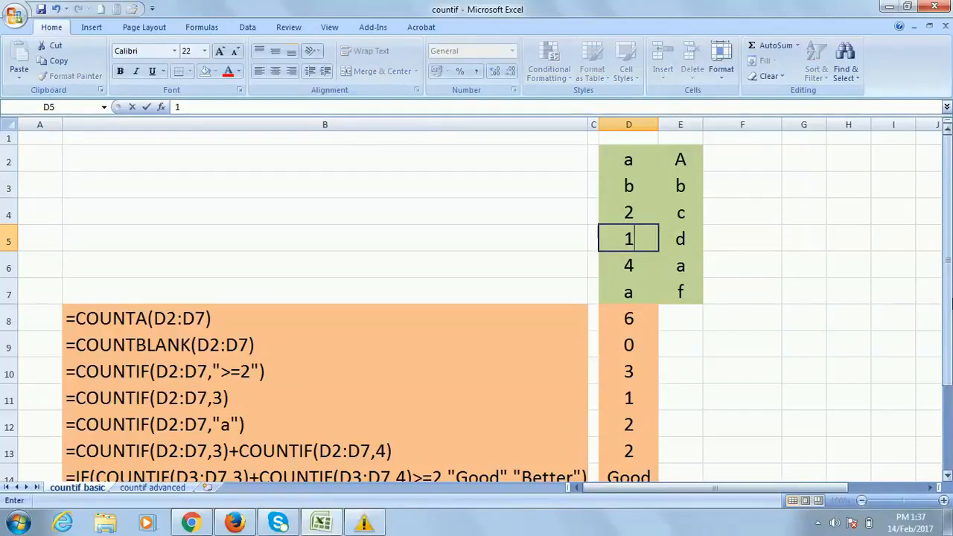
pyautogui.press('Return')
pyautogui.scroll(-2, 802, 362)
pyautogui.click(641, 335)
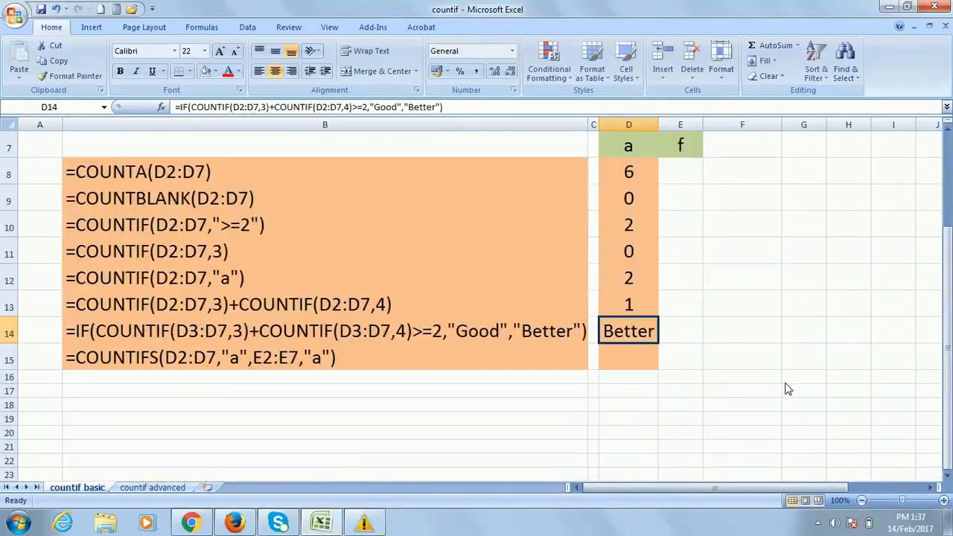
pyautogui.scroll(2, 886, 373)
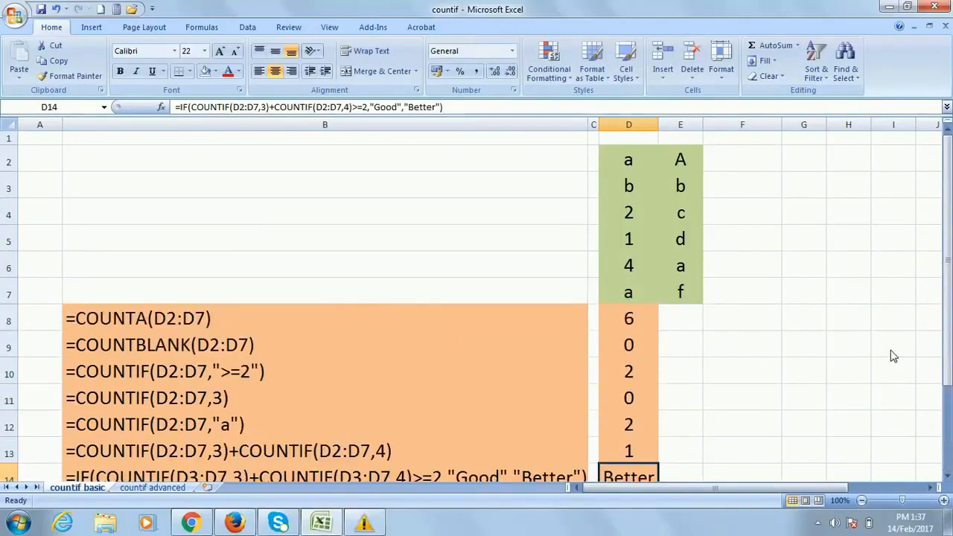
# Examine the COUNTIFS example in cell B15 and the data it refers to in D2:E7.
pyautogui.scroll(-1, 894, 357)
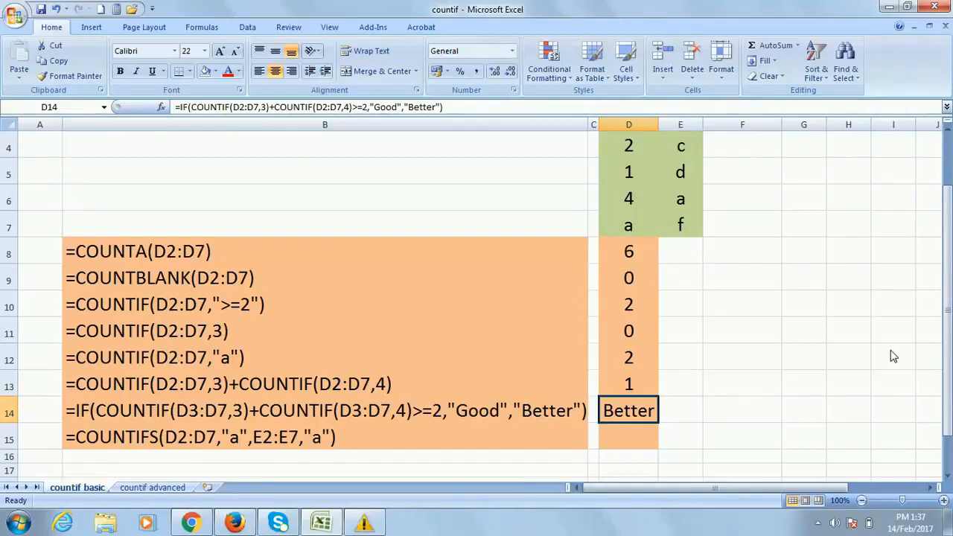
pyautogui.press('Down')
pyautogui.click(106, 437)
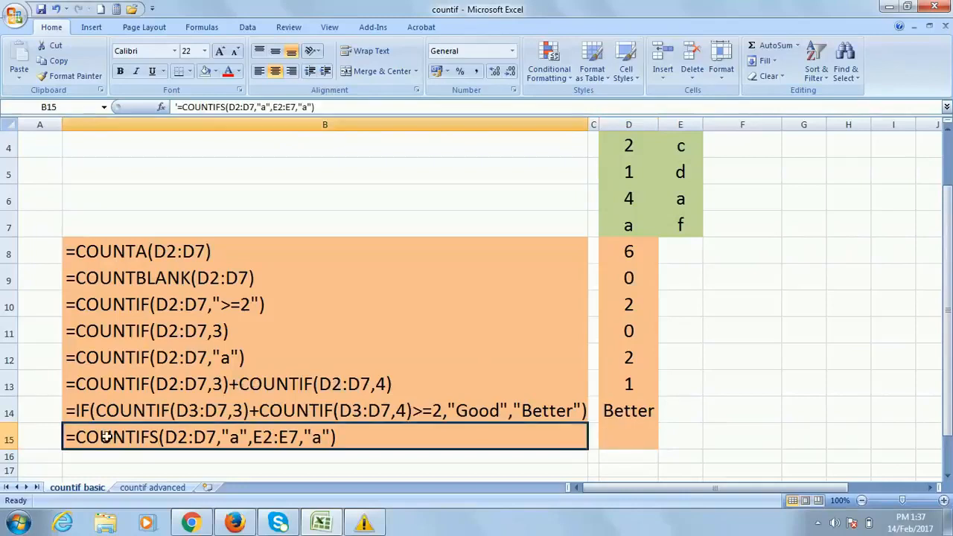
pyautogui.click(624, 439)
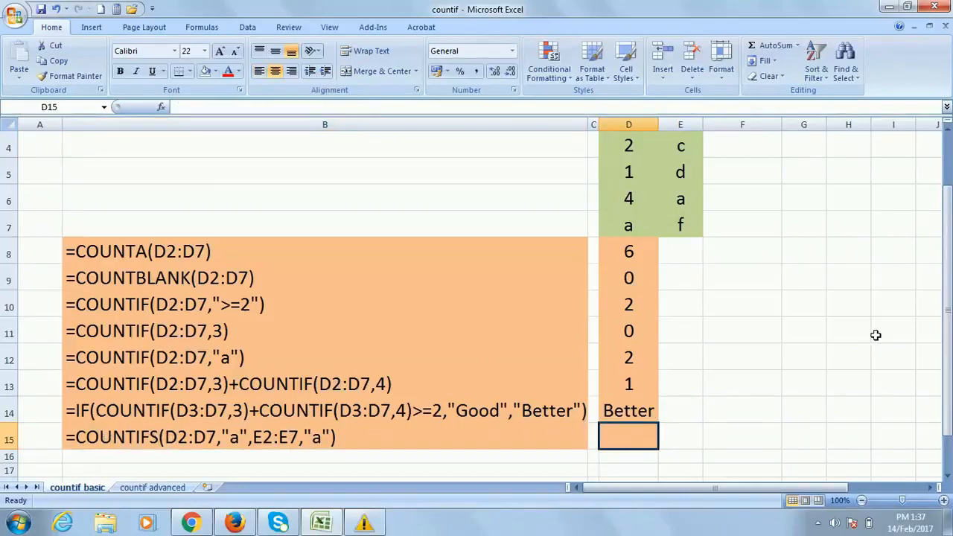
pyautogui.scroll(1, 906, 327)
pyautogui.scroll(-2, 906, 327)
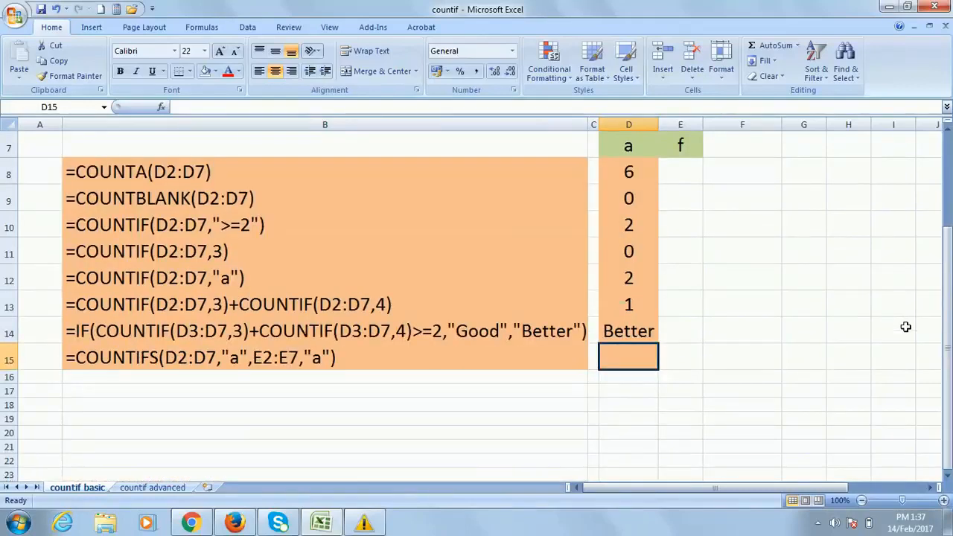
pyautogui.scroll(2, 901, 328)
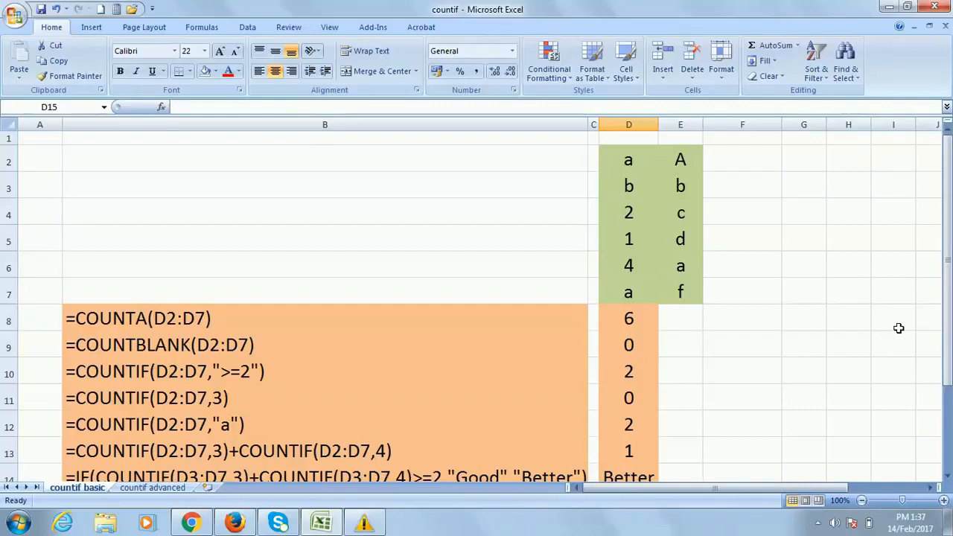
pyautogui.scroll(-2, 898, 329)
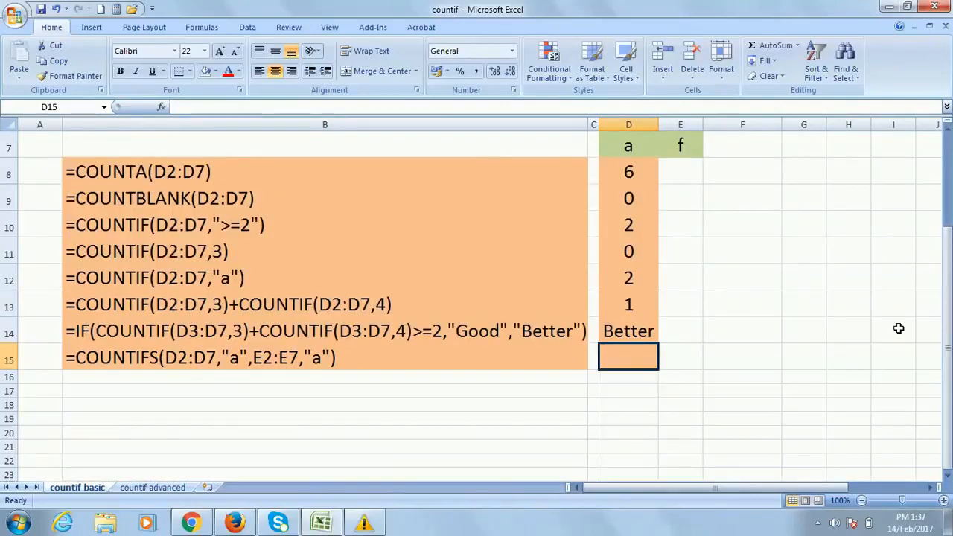
pyautogui.click(86, 358)
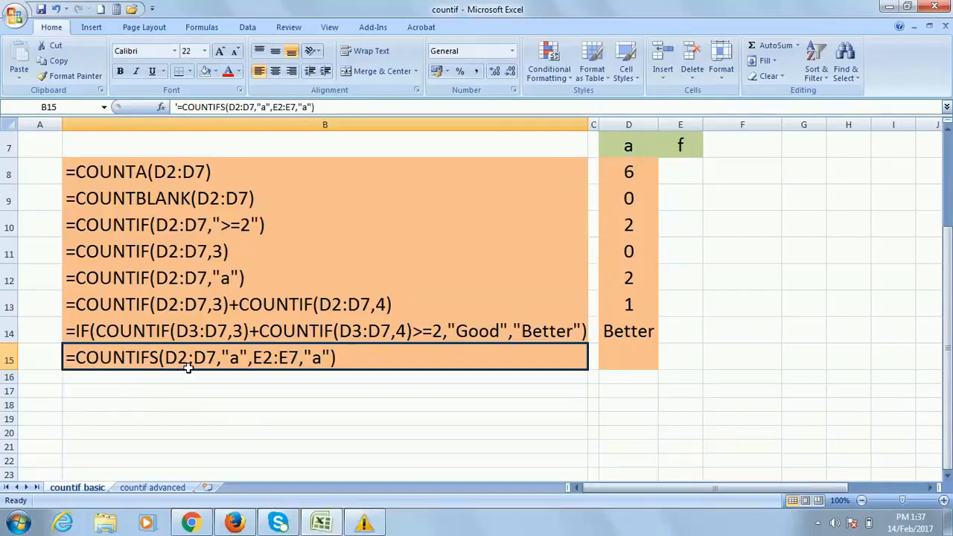
pyautogui.scroll(2, 671, 292)
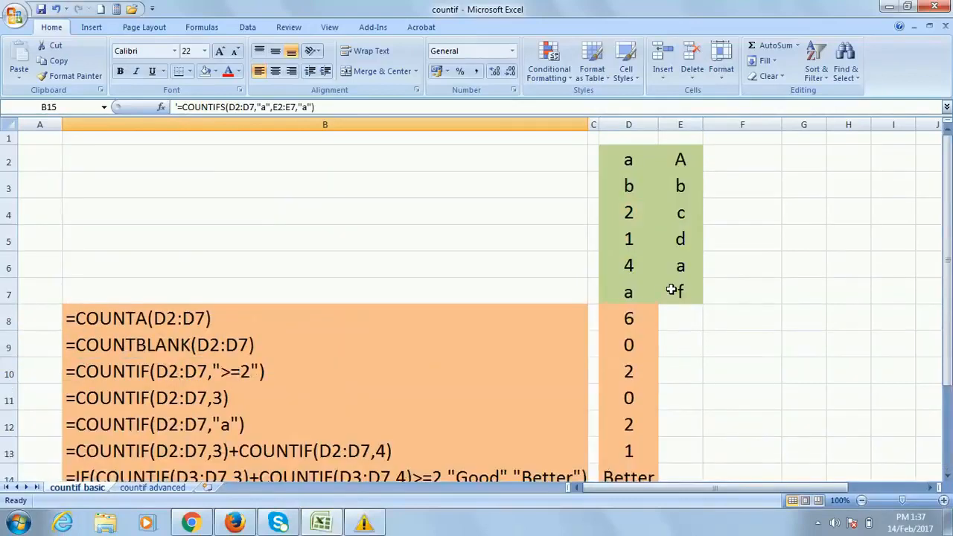
pyautogui.scroll(-2, 671, 292)
# Begin a COUNTIFS formula in cell D15 with the first range D2:D7 and the criterion "a".
pyautogui.click(617, 355)
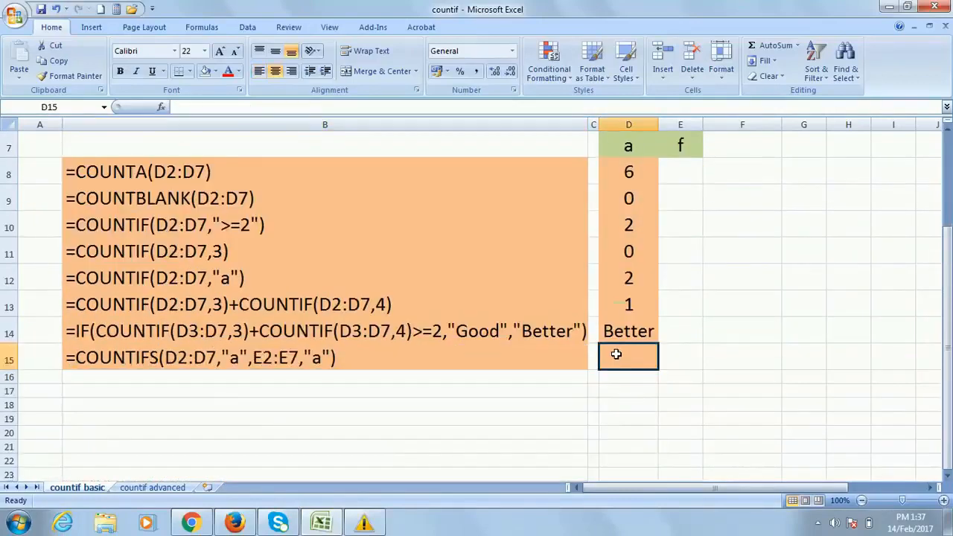
pyautogui.write('=coun')
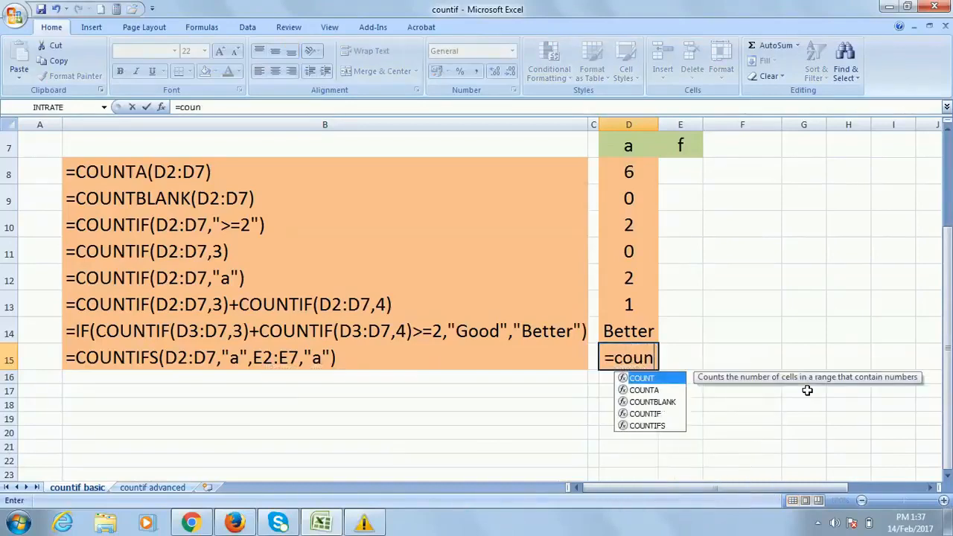
pyautogui.write('tifs')
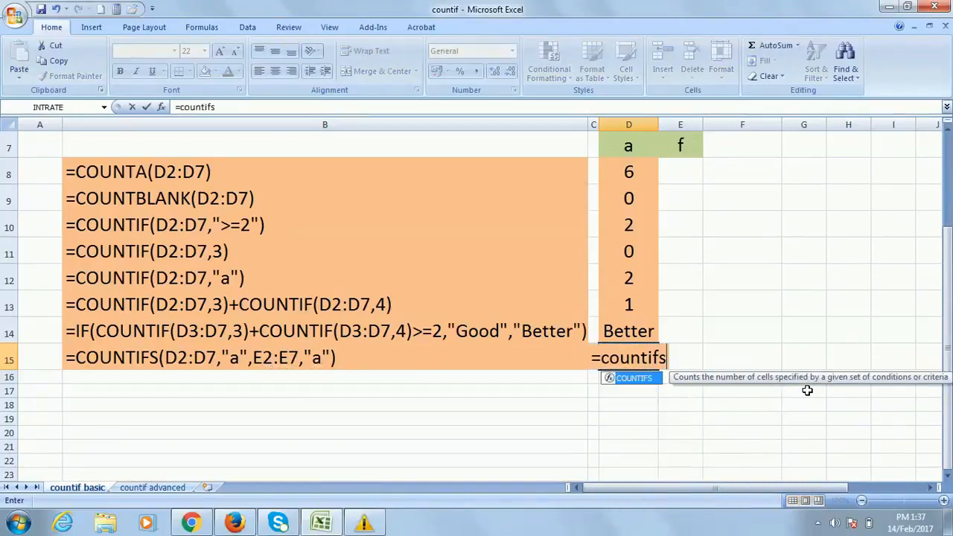
pyautogui.write('(')
pyautogui.scroll(2, 816, 383)
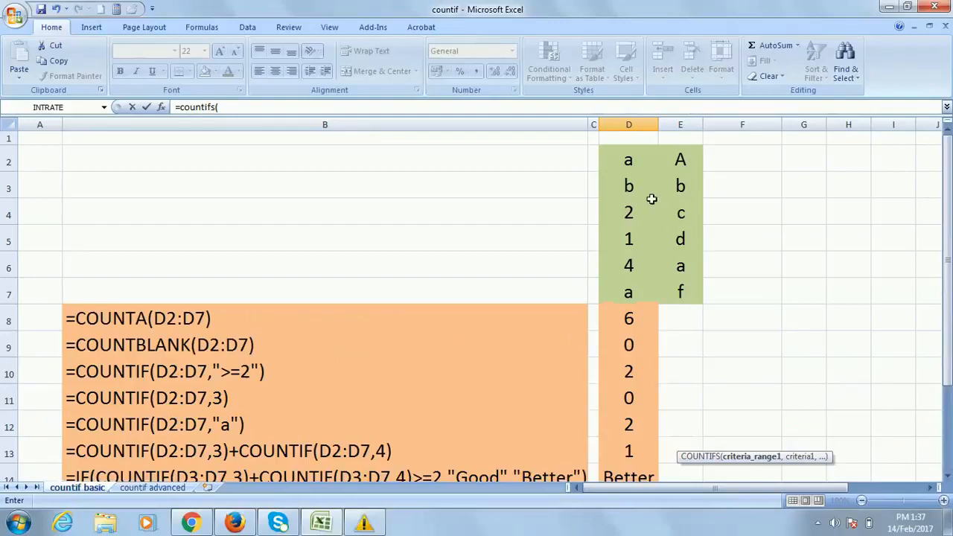
pyautogui.moveTo(628, 154); pyautogui.dragTo(629, 289)
pyautogui.write(',')
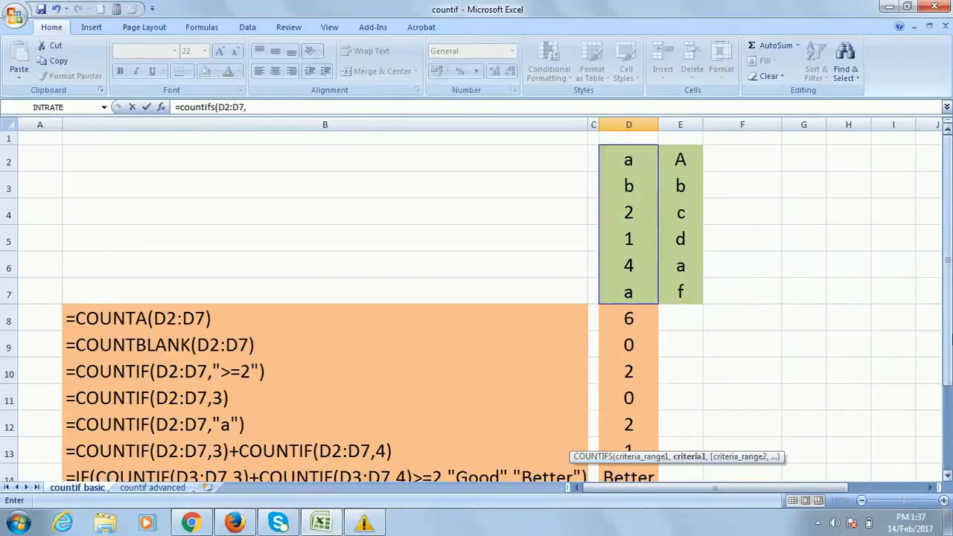
pyautogui.write('"')
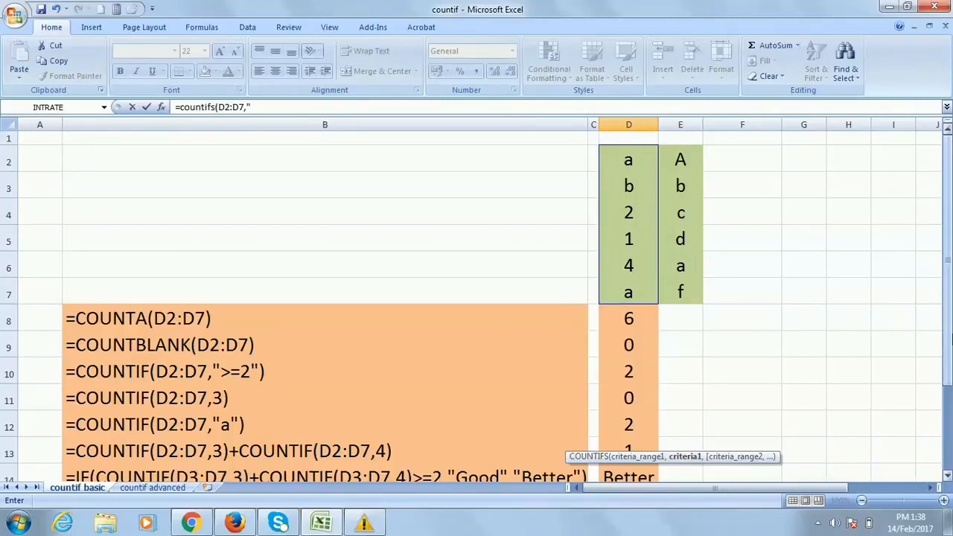
pyautogui.write('a"')
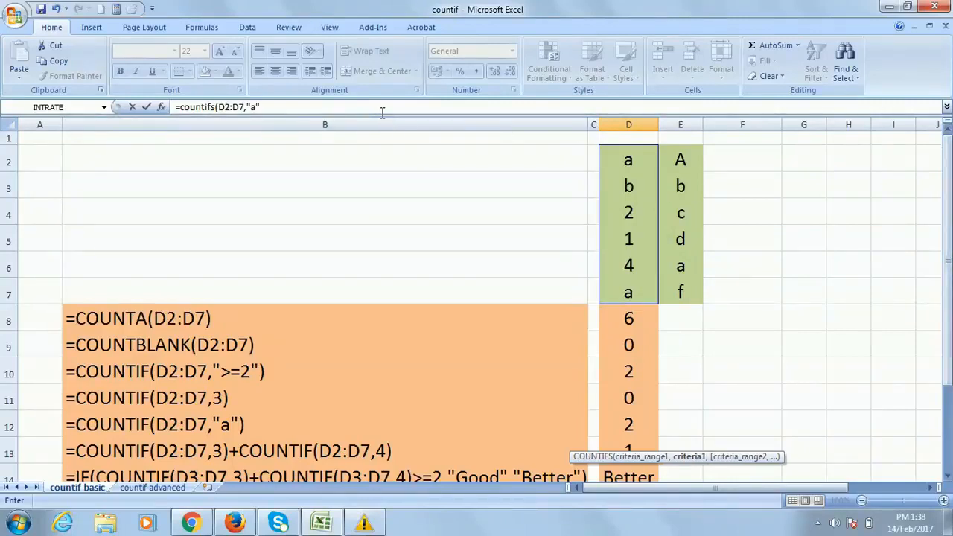
# Complete the COUNTIFS formula in D15 with the second range E2:E7 and criterion "a", and compare its result with the data.
pyautogui.write(',')
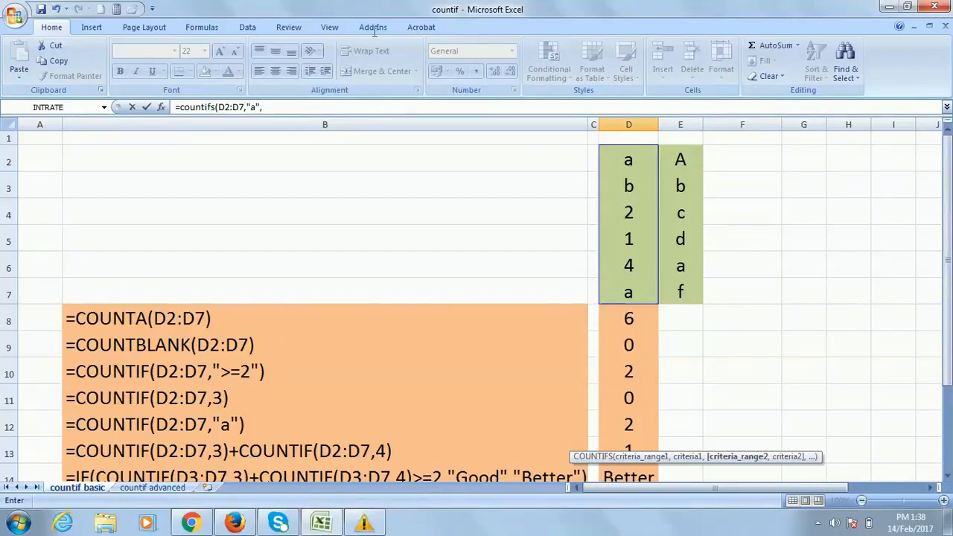
pyautogui.moveTo(690, 154); pyautogui.dragTo(685, 289)
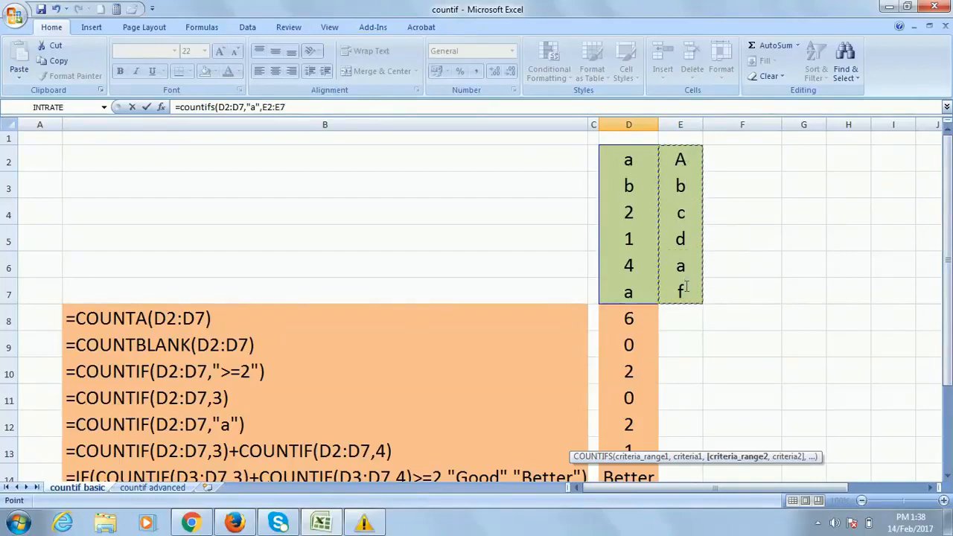
pyautogui.click(308, 106)
pyautogui.write(',')
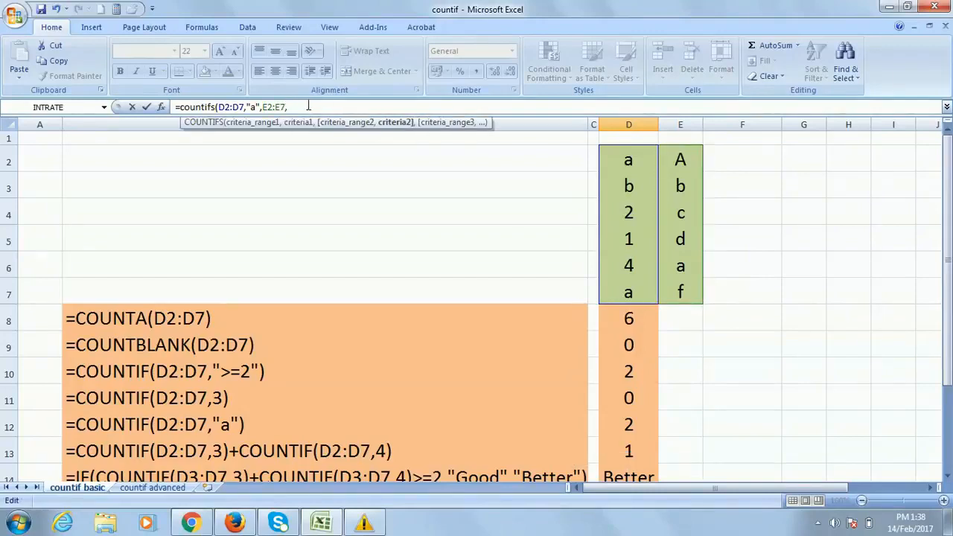
pyautogui.write('"a")')
pyautogui.press('Return')
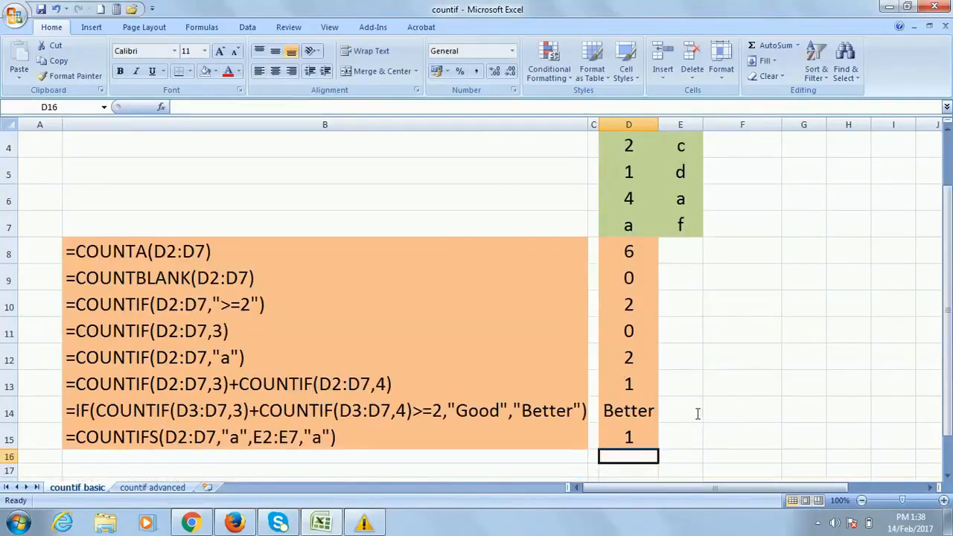
pyautogui.press('Up')
pyautogui.scroll(1, 799, 399)
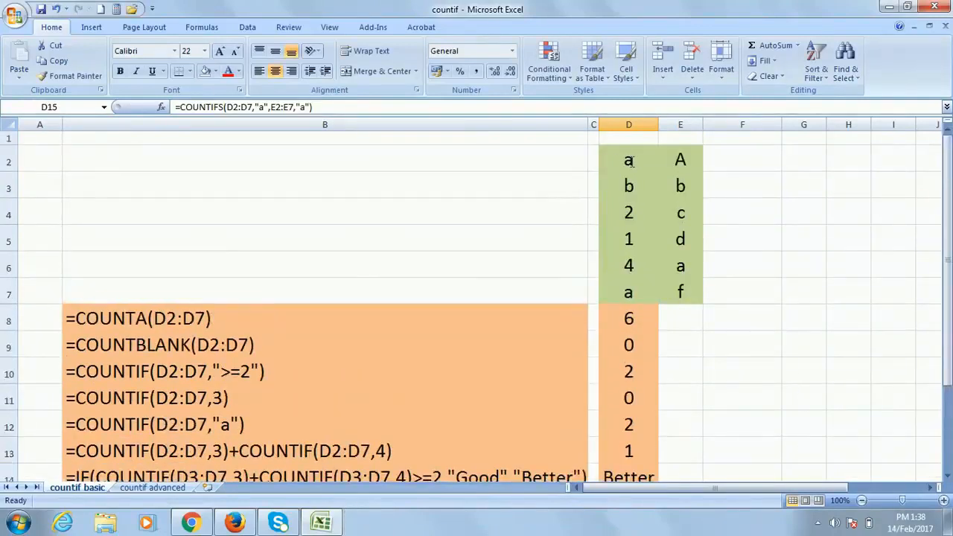
pyautogui.scroll(-3, 739, 180)
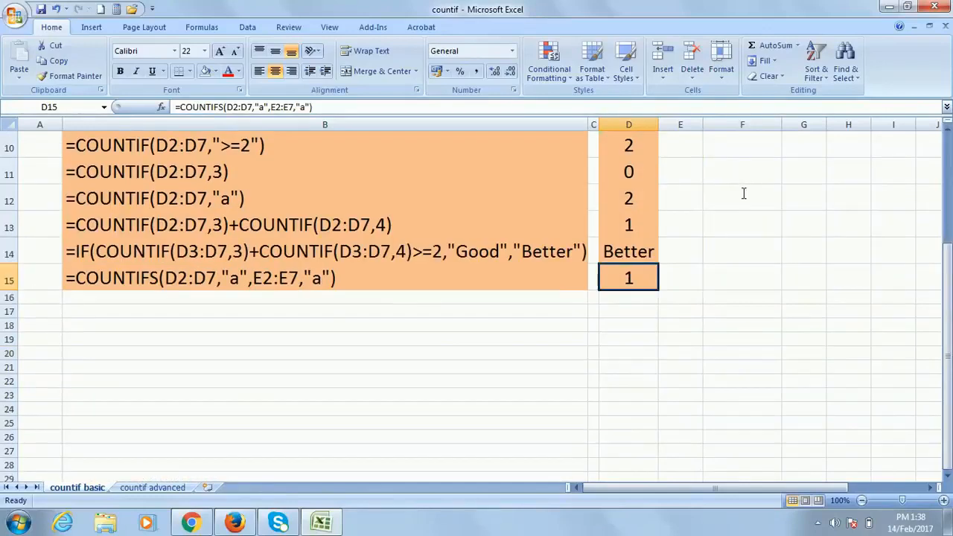
# Replace the a in cell D2 with g and check the COUNTIFS result in D15.
pyautogui.scroll(3, 743, 194)
pyautogui.click(634, 168)
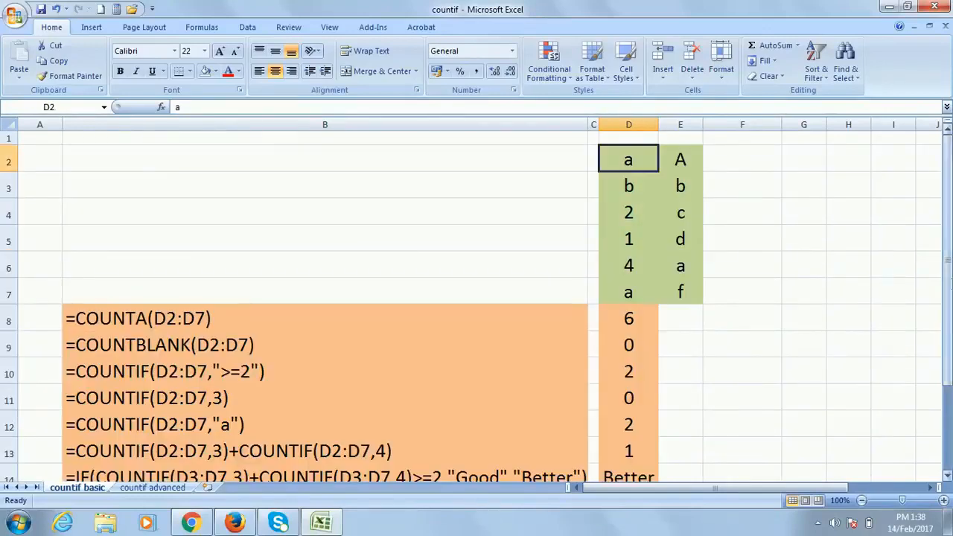
pyautogui.write('g')
pyautogui.click(856, 242)
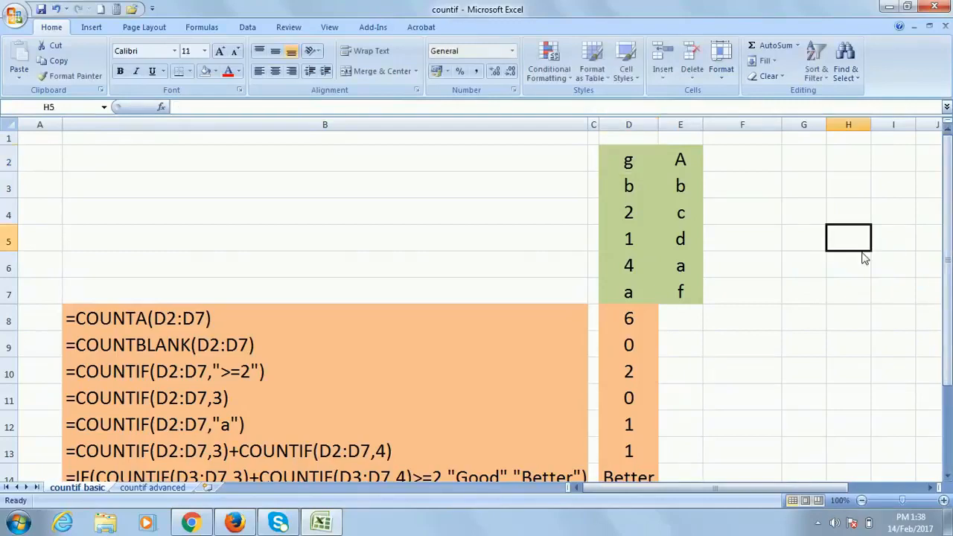
pyautogui.scroll(-2, 793, 365)
pyautogui.click(642, 357)
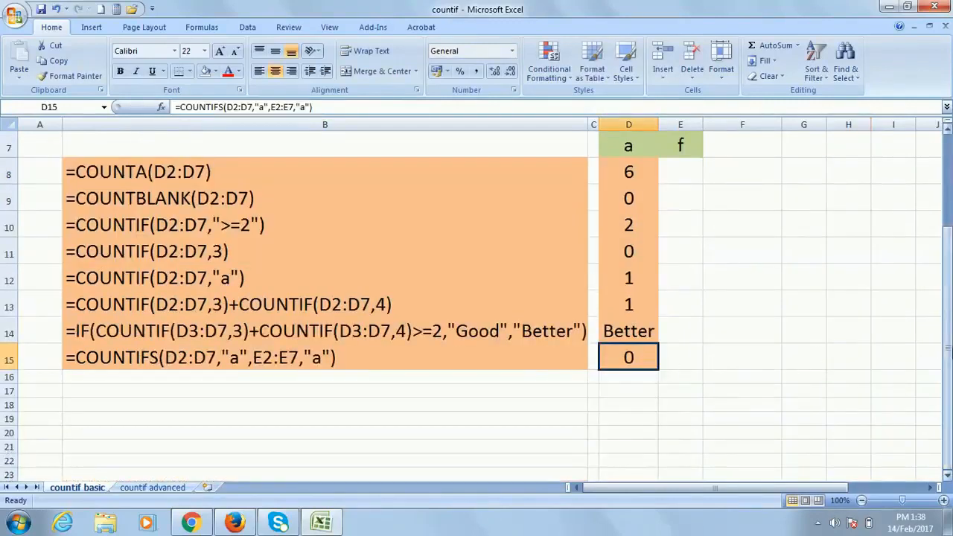
pyautogui.scroll(2, 477, 312)
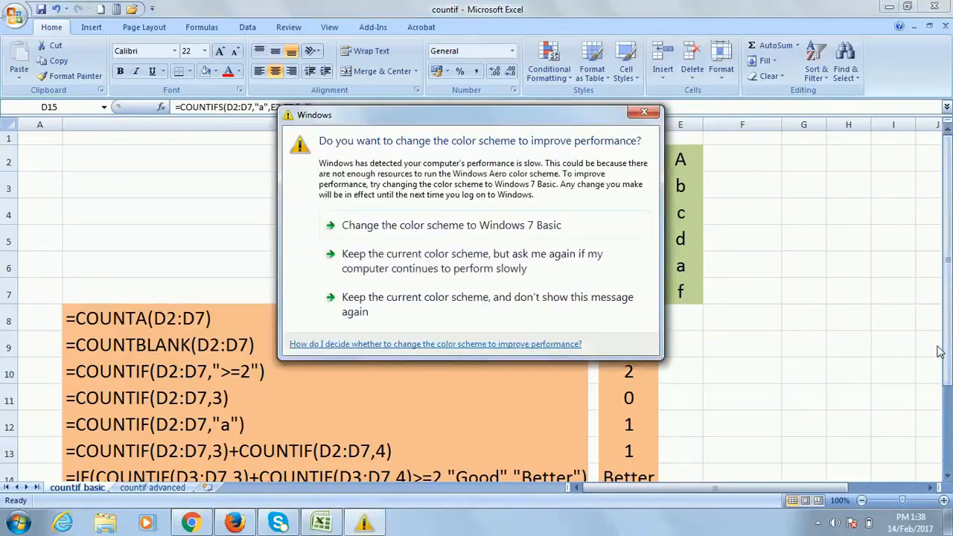
pyautogui.click(668, 23)
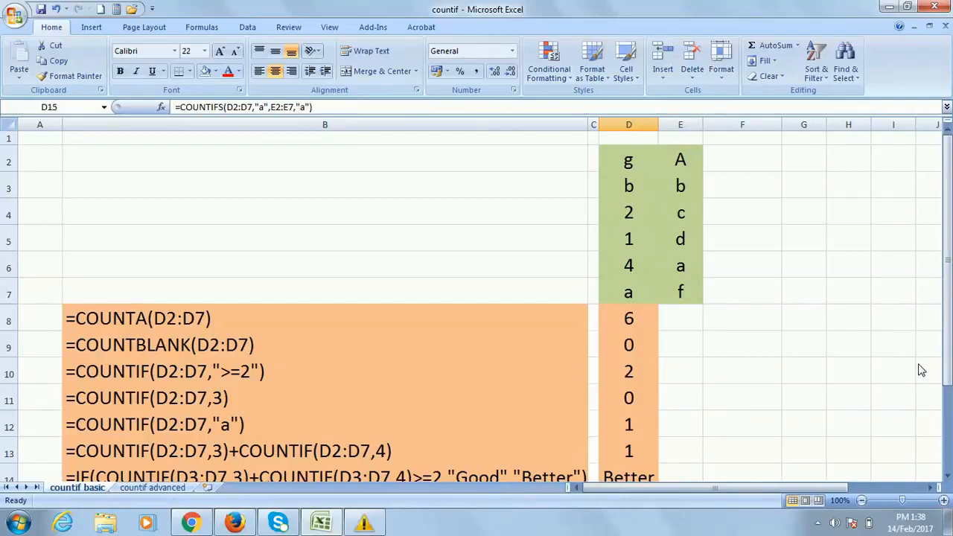
# On the countif advanced sheet, write a COUNTIF formula in cell E3 with the range D3:D3 and criterion D3.
pyautogui.click(153, 487)
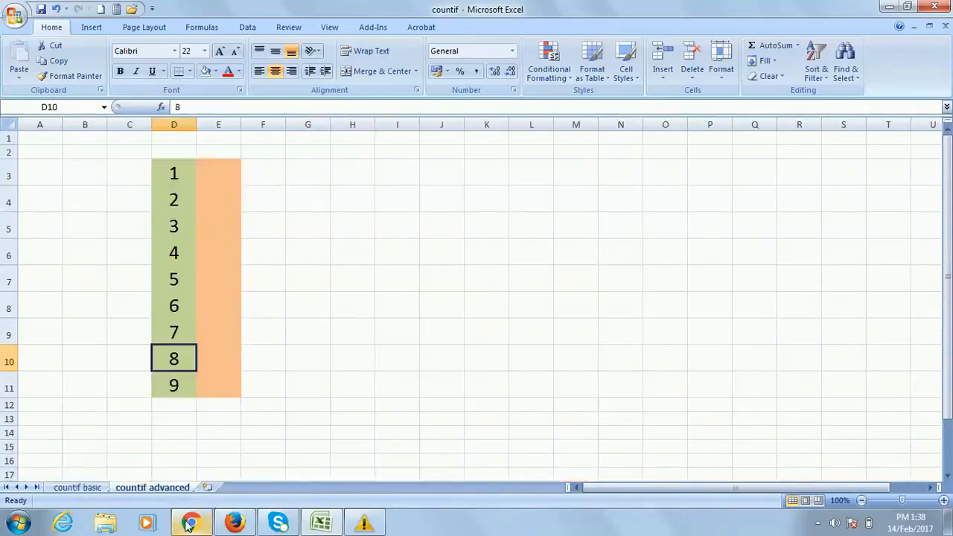
pyautogui.click(175, 175)
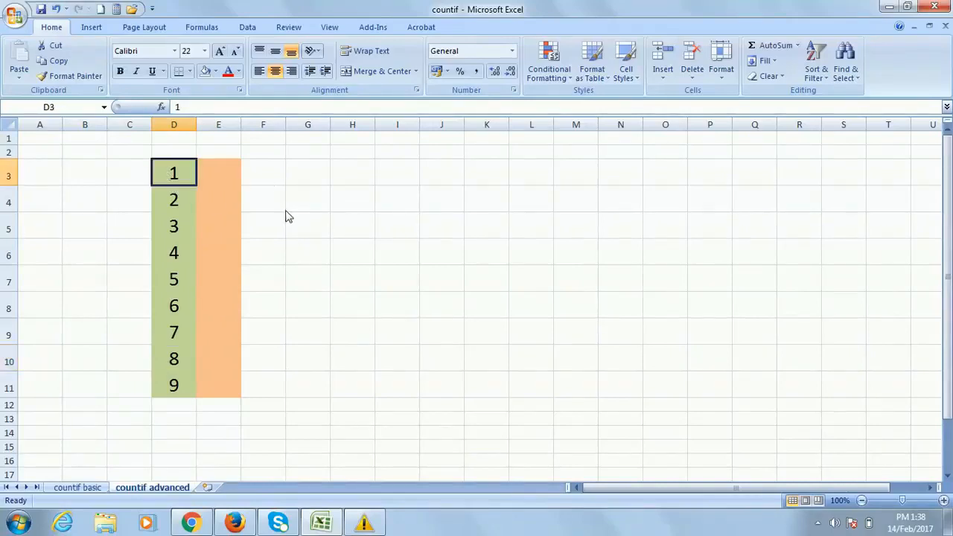
pyautogui.click(212, 173)
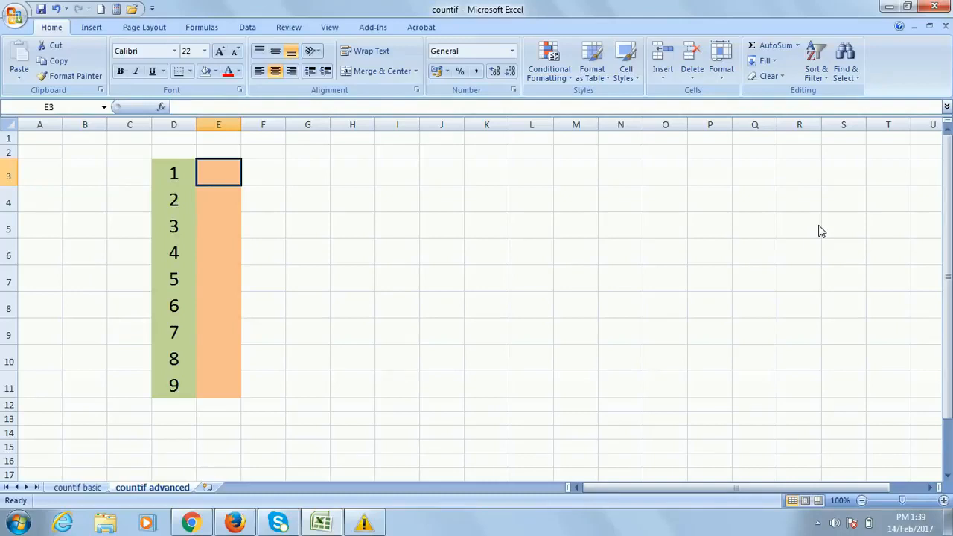
pyautogui.write('=')
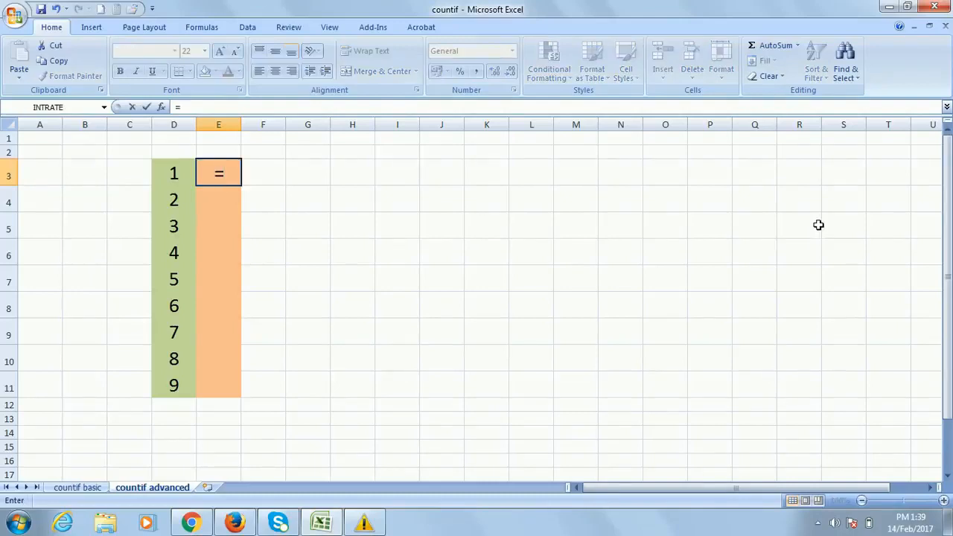
pyautogui.write('countif')
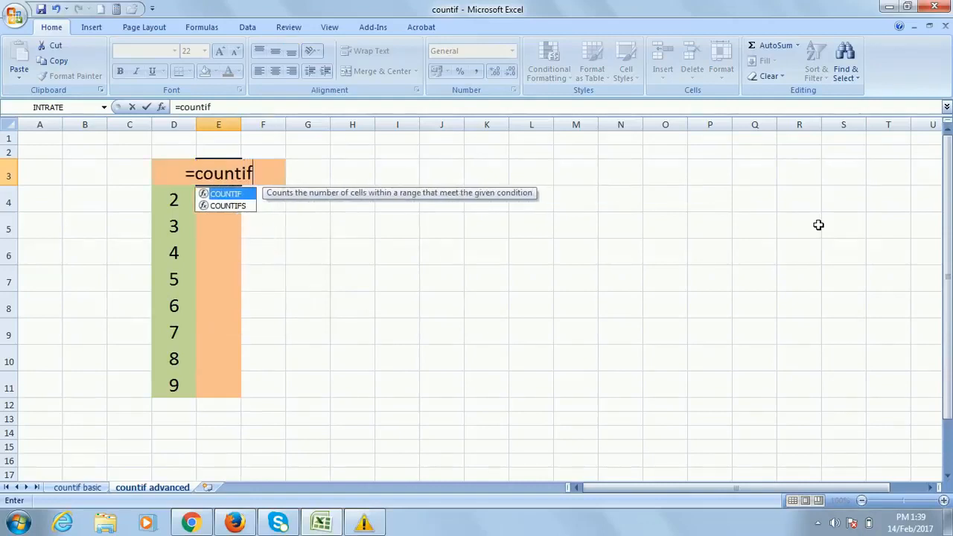
pyautogui.write('(')
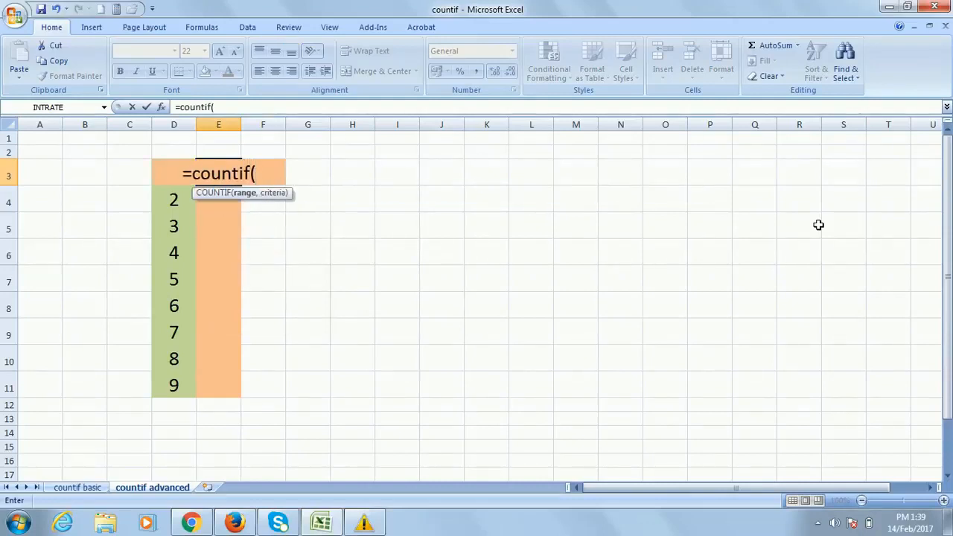
pyautogui.click(175, 151)
pyautogui.press('Down')
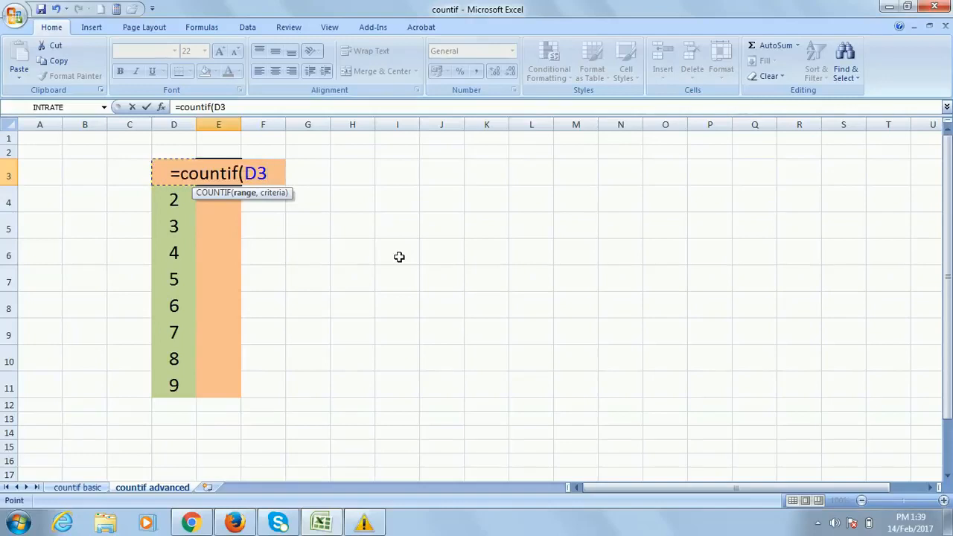
pyautogui.press('F8')
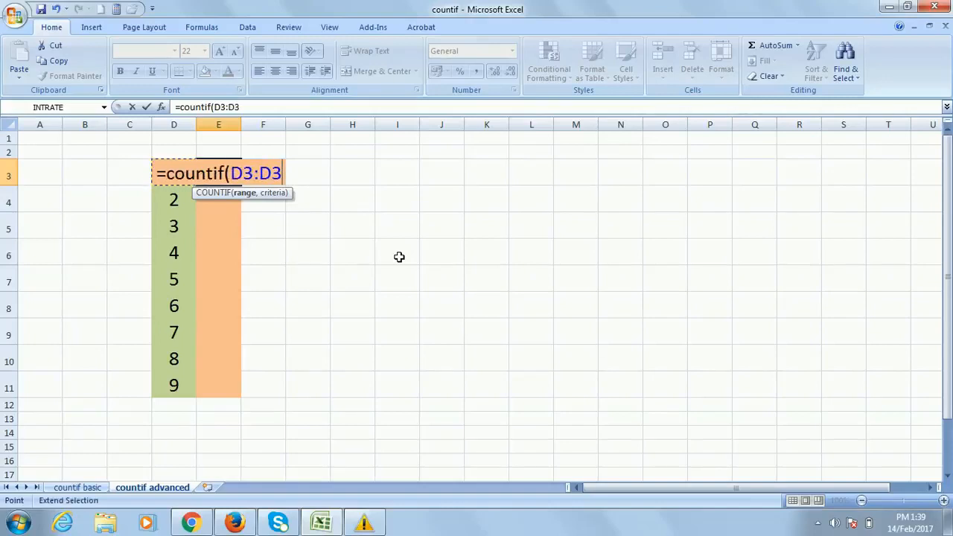
pyautogui.write(',')
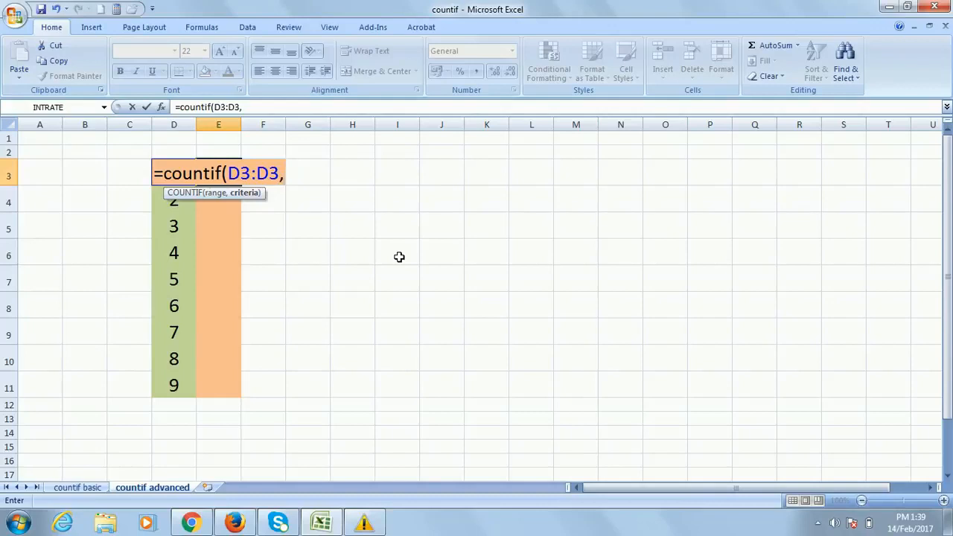
pyautogui.write('d')
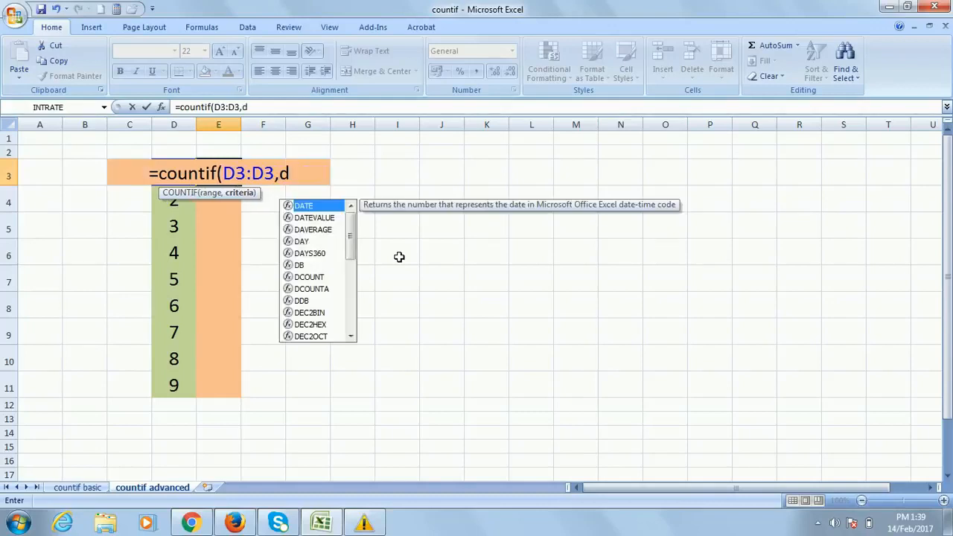
pyautogui.write('3)')
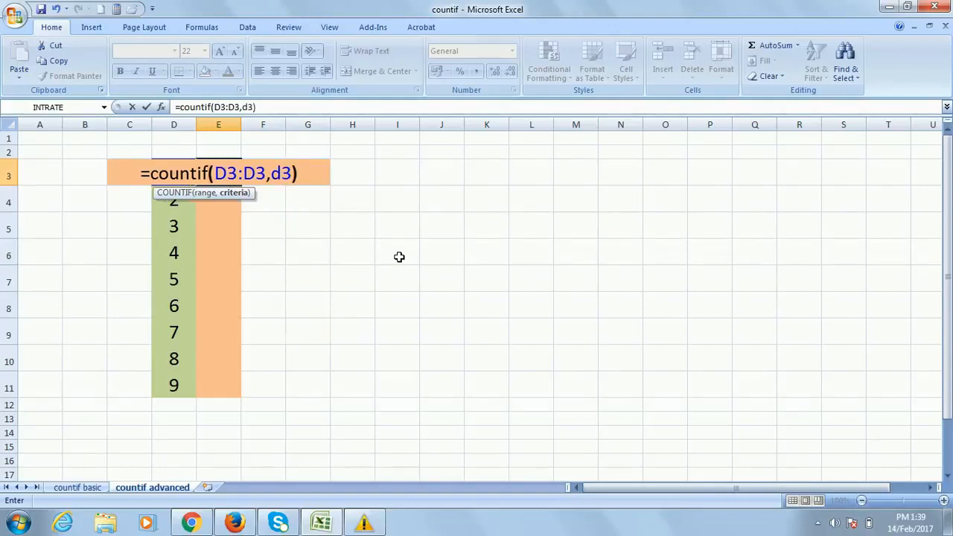
# Lock the starting row of the range as D$3, enter the formula in E3, and review it.
pyautogui.click(227, 172)
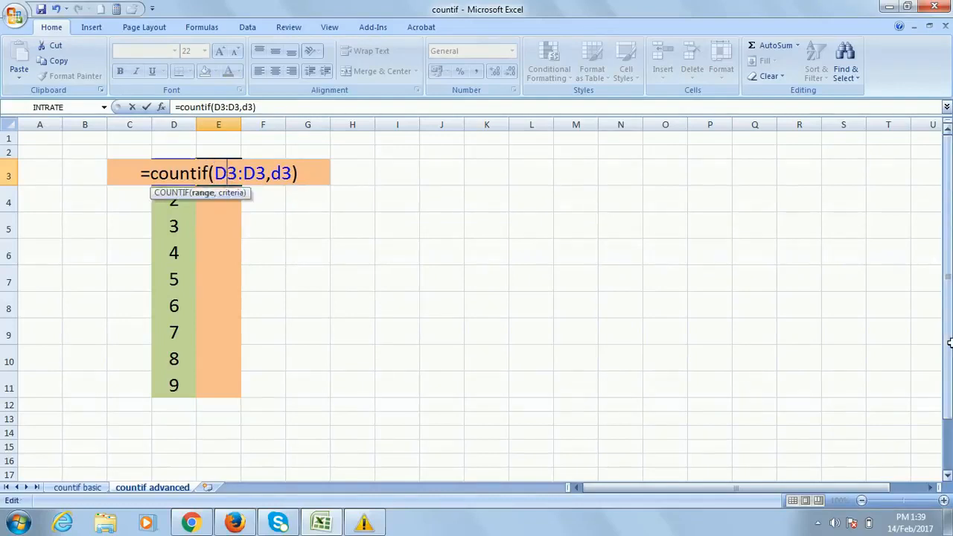
pyautogui.write('$')
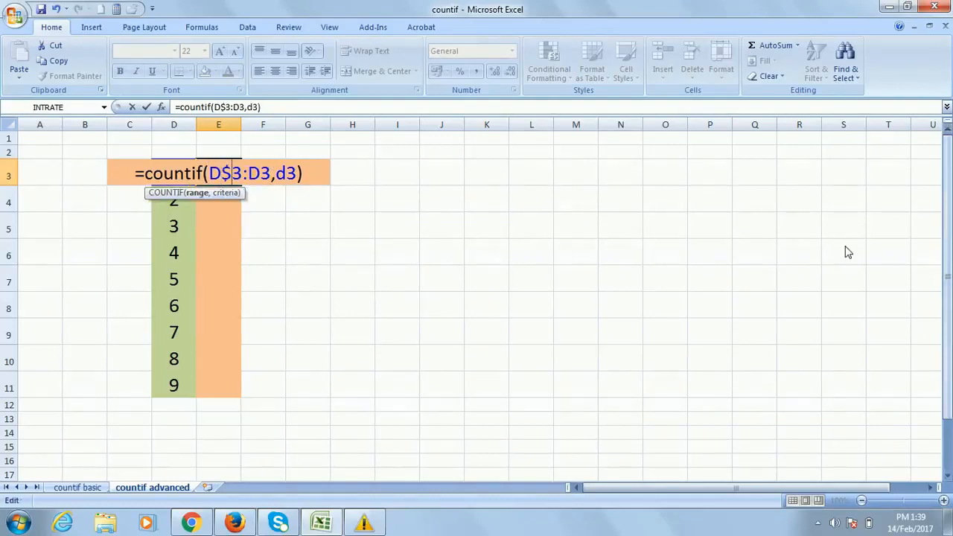
pyautogui.press('Return')
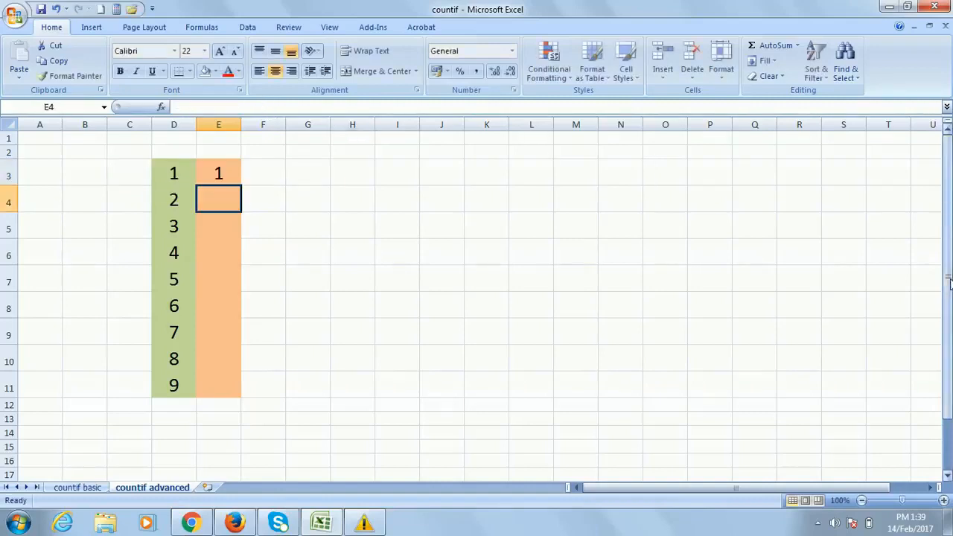
pyautogui.click(235, 176)
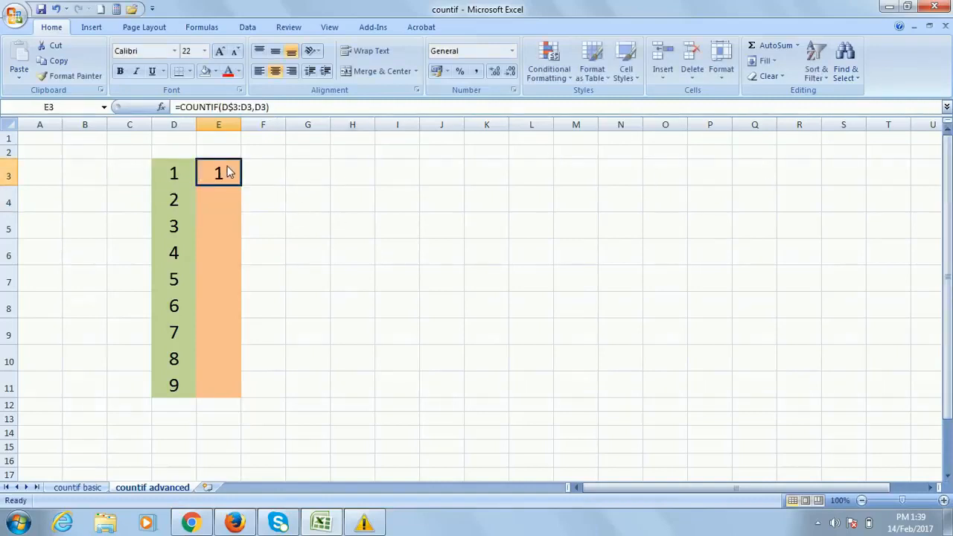
pyautogui.doubleClick(228, 171)
pyautogui.click(314, 174)
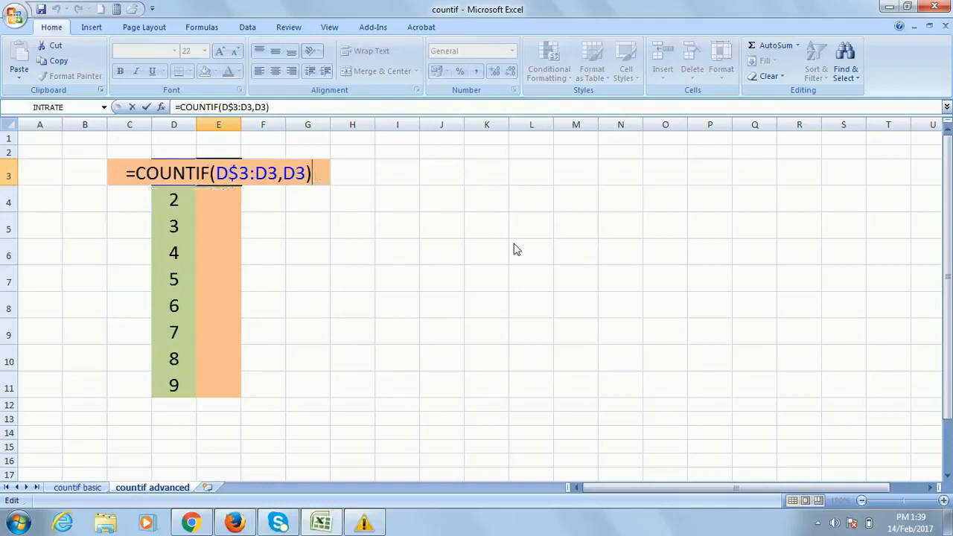
pyautogui.click(517, 249)
# Copy the COUNTIF formula from E3 into E4:E11, dismiss the Windows color scheme dialog, and look over the results in E3:E11.
pyautogui.click(221, 179)
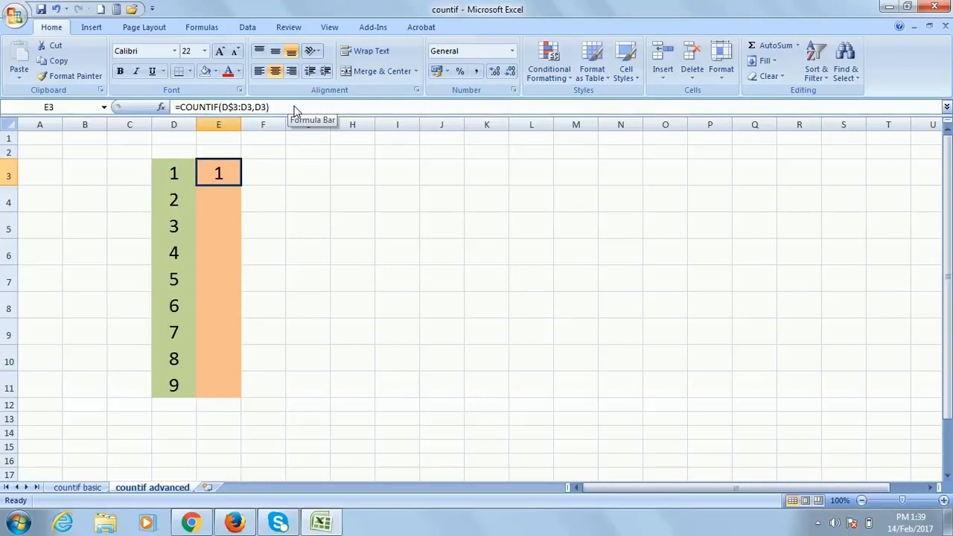
pyautogui.hotkey('ctrl', 'c')
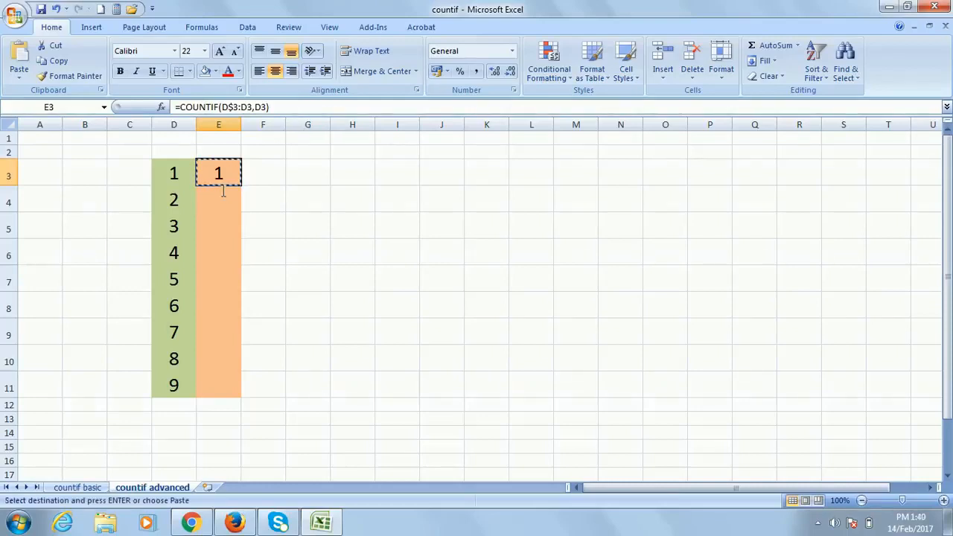
pyautogui.moveTo(222, 193); pyautogui.dragTo(222, 383)
pyautogui.hotkey('ctrl', 'v')
pyautogui.click(466, 274)
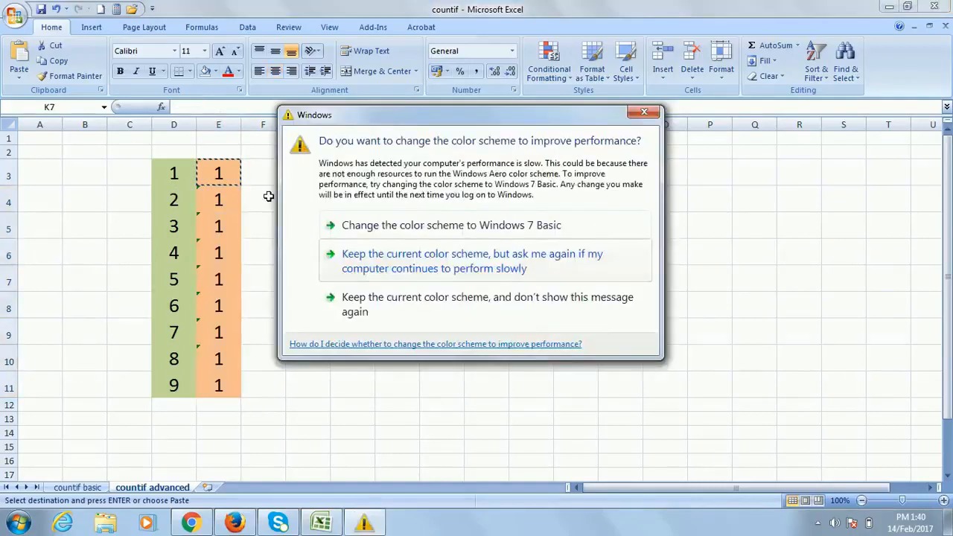
pyautogui.click(580, 3)
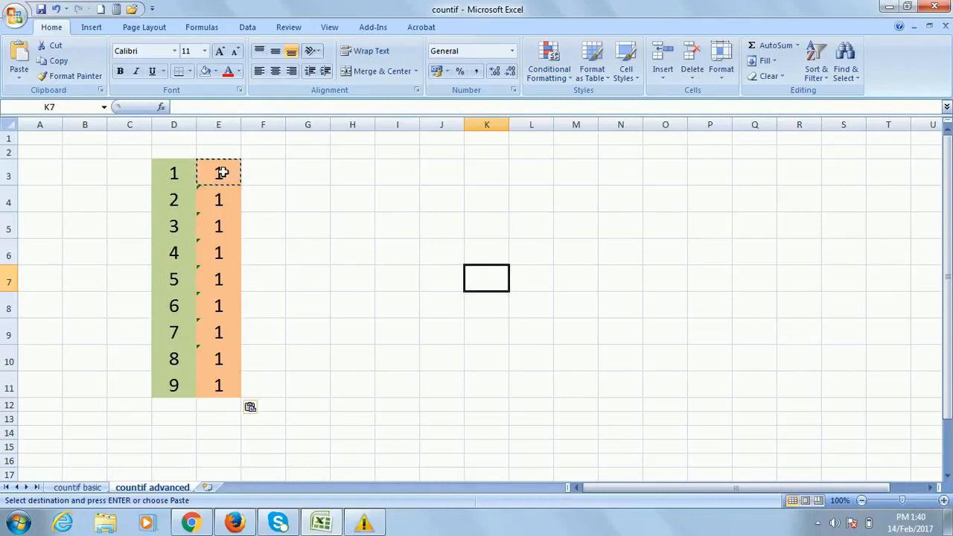
pyautogui.moveTo(214, 171); pyautogui.dragTo(219, 385)
# Set cell D5 to 2 and check the running count in E5.
pyautogui.click(172, 226)
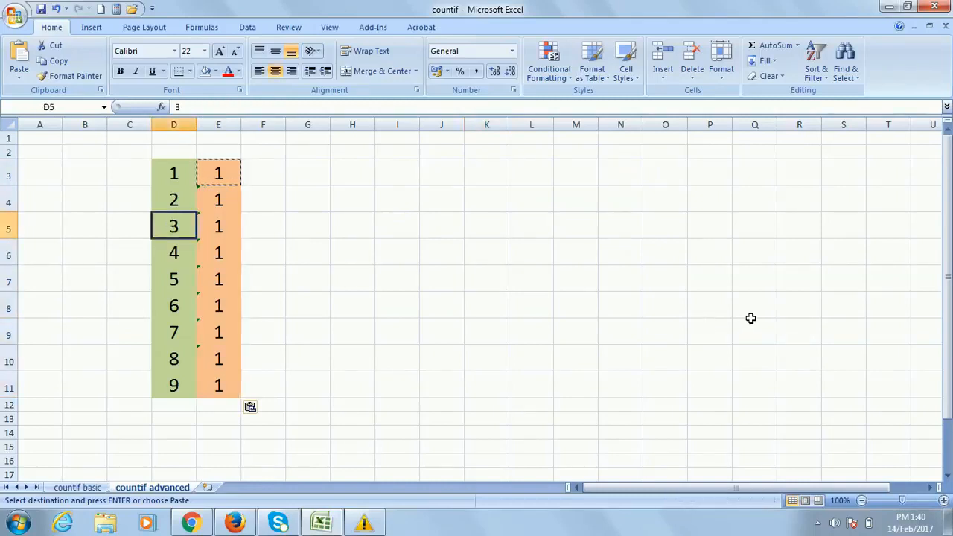
pyautogui.write('2')
pyautogui.press('Return')
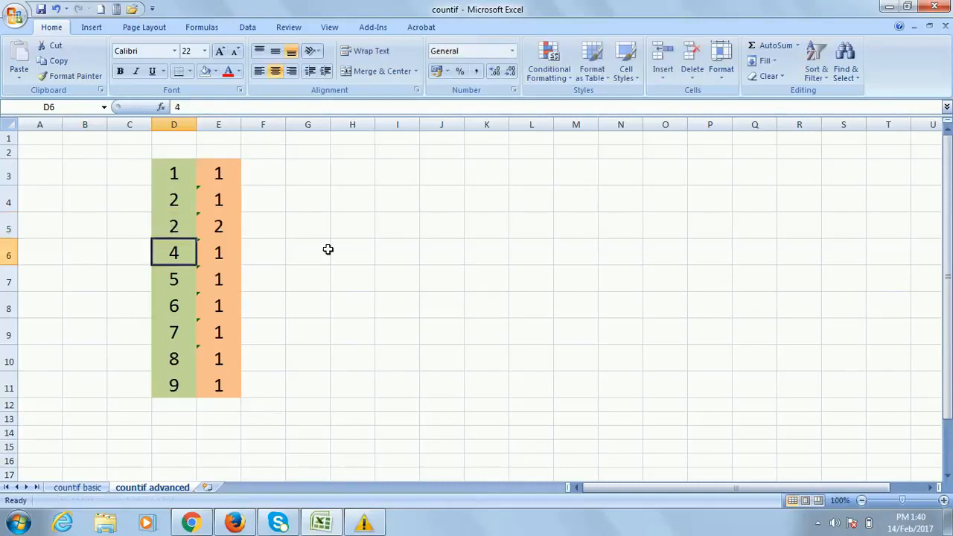
pyautogui.click(227, 223)
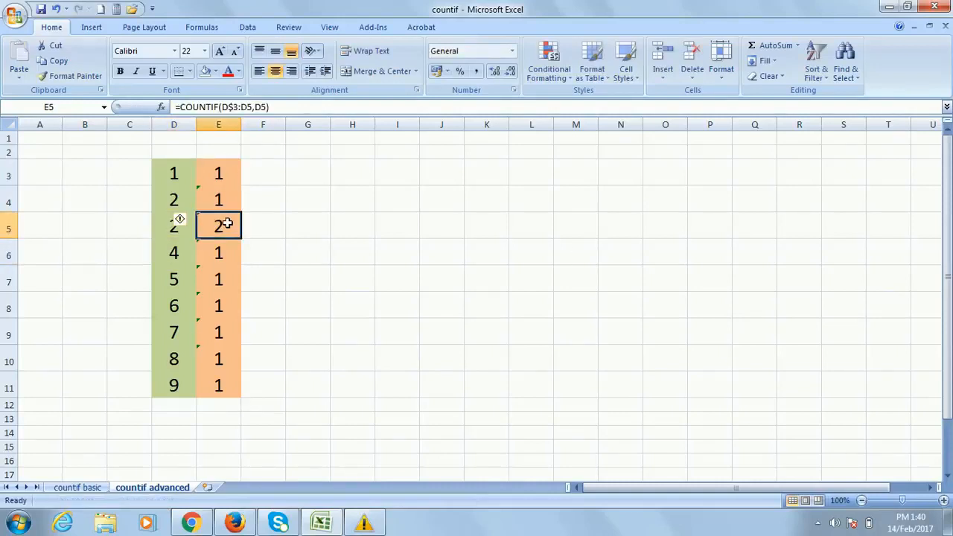
# Set cell D9 to 2 and check the running count in E9.
pyautogui.click(177, 326)
pyautogui.write('2')
pyautogui.press('Return')
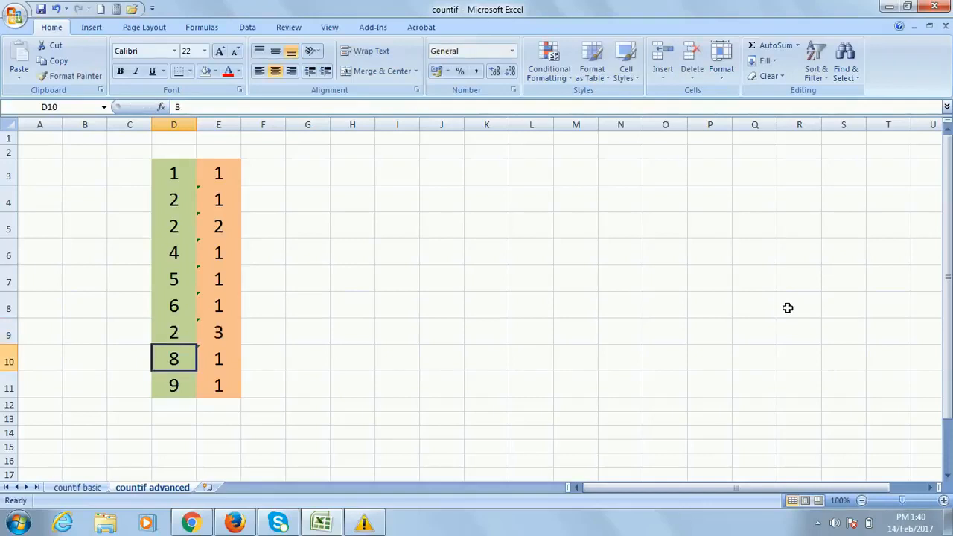
pyautogui.click(210, 328)
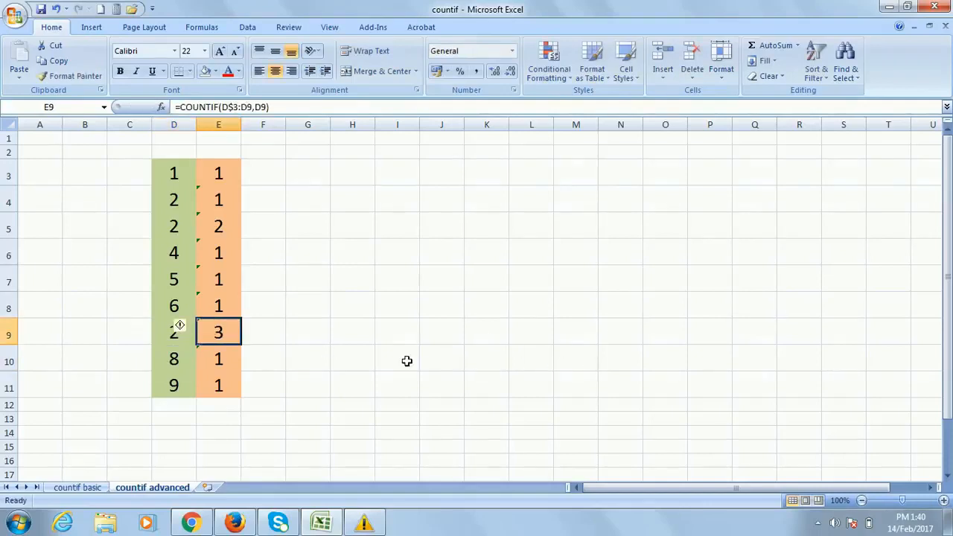
pyautogui.click(164, 336)
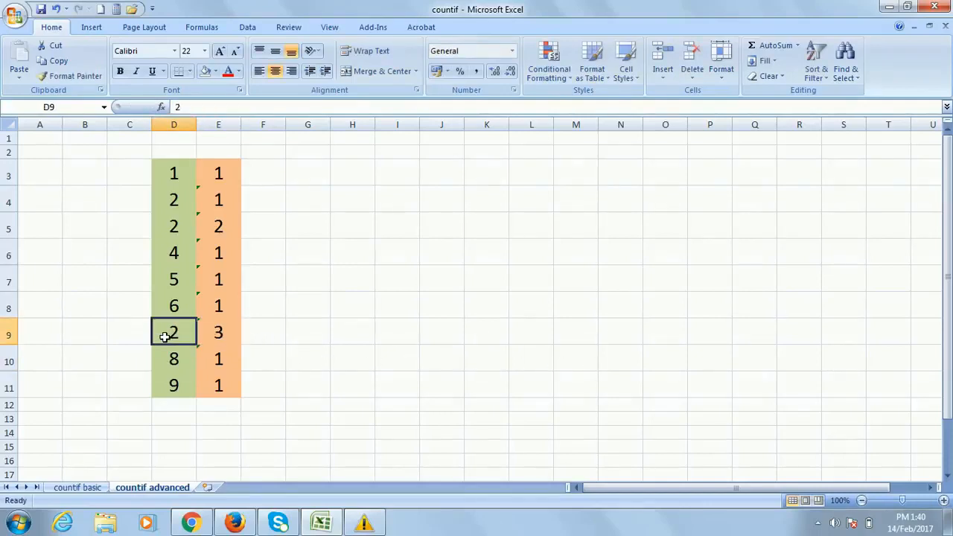
# Set cell D7 to 1 and compare its count in E7 with the matching value in D3.
pyautogui.click(175, 280)
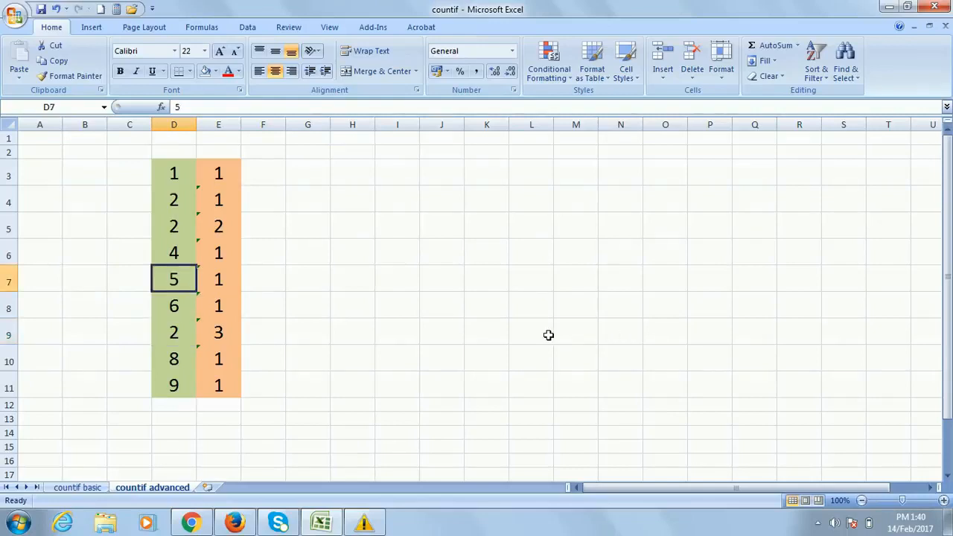
pyautogui.write('1')
pyautogui.press('Return')
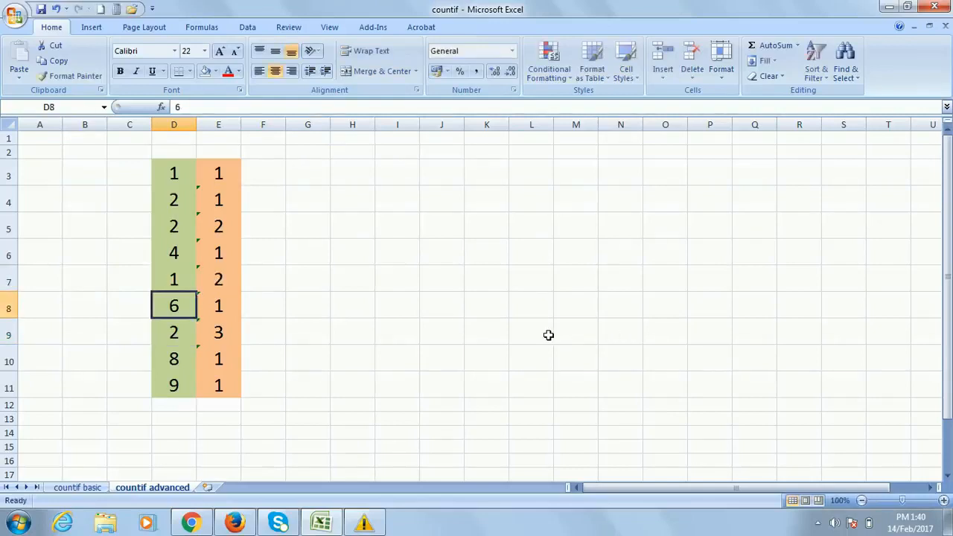
pyautogui.click(176, 180)
pyautogui.click(179, 273)
pyautogui.click(239, 283)
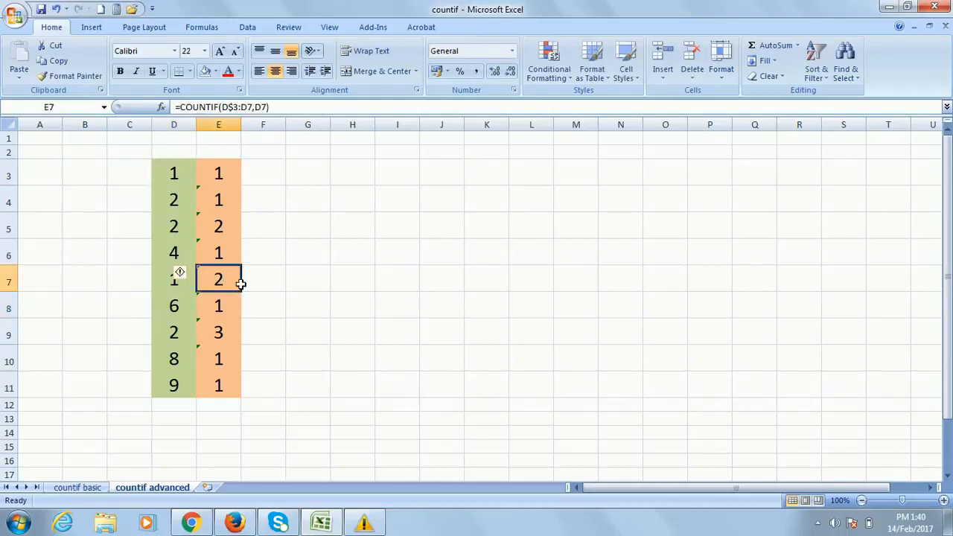
pyautogui.click(36, 136)
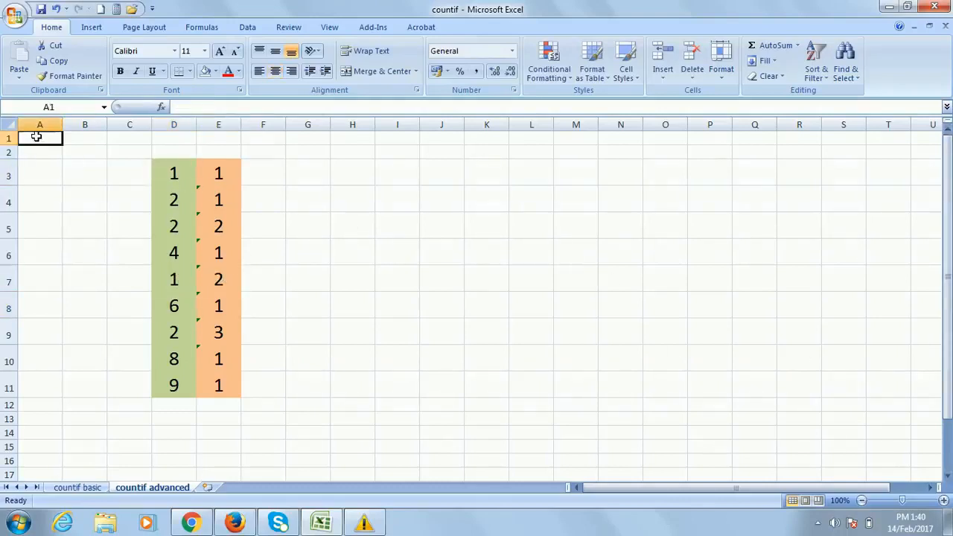